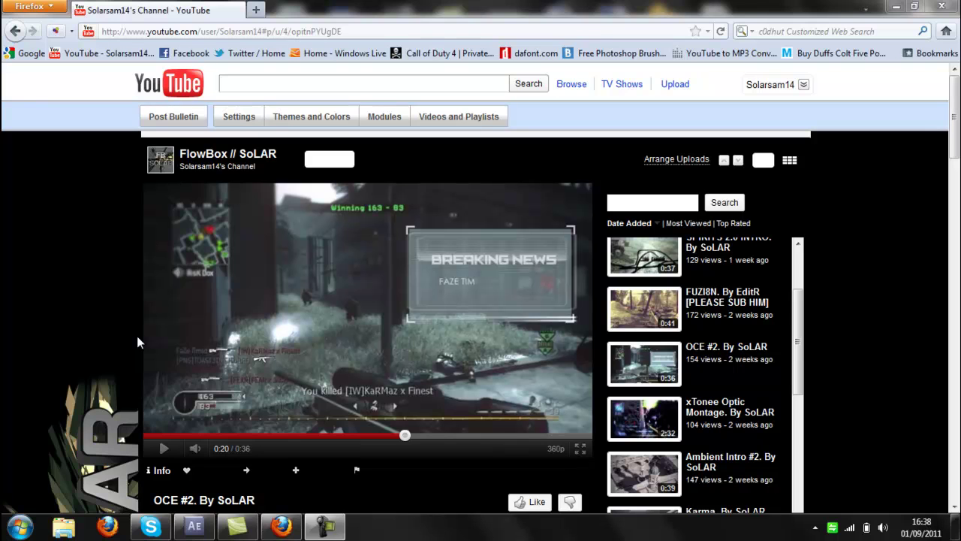
Switch to After Effects and draw a plain rectangle about 750 × 424 px near the centre of Comp 1
mouse_move(955, 135)
left_mouse_down()
mouse_move(958, 298)
mouse_move(958, 141)
left_mouse_up()
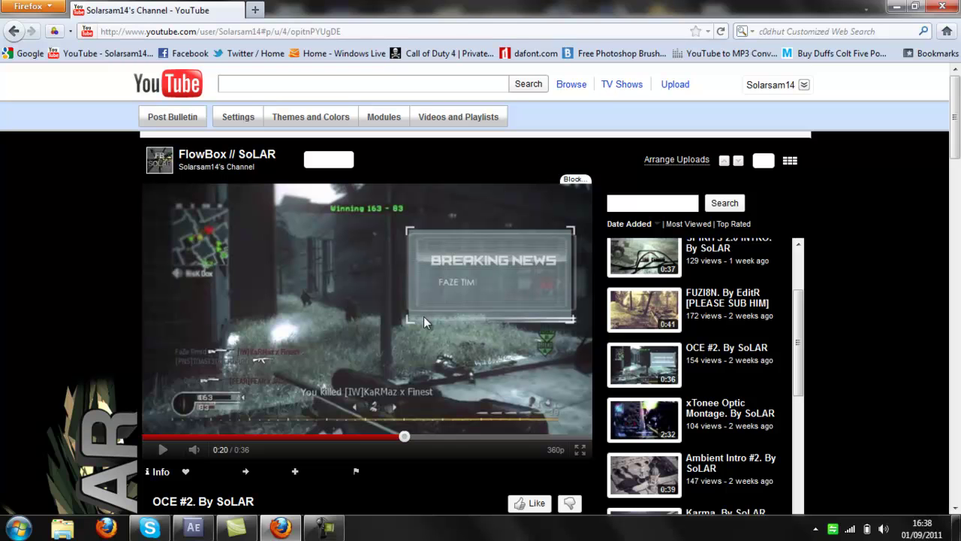
left_click(194, 528)
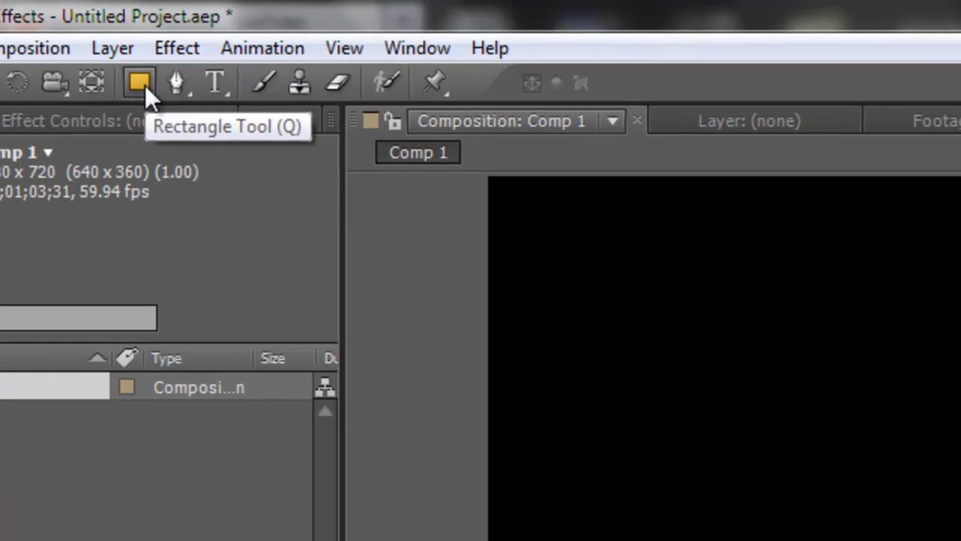
left_click(135, 39)
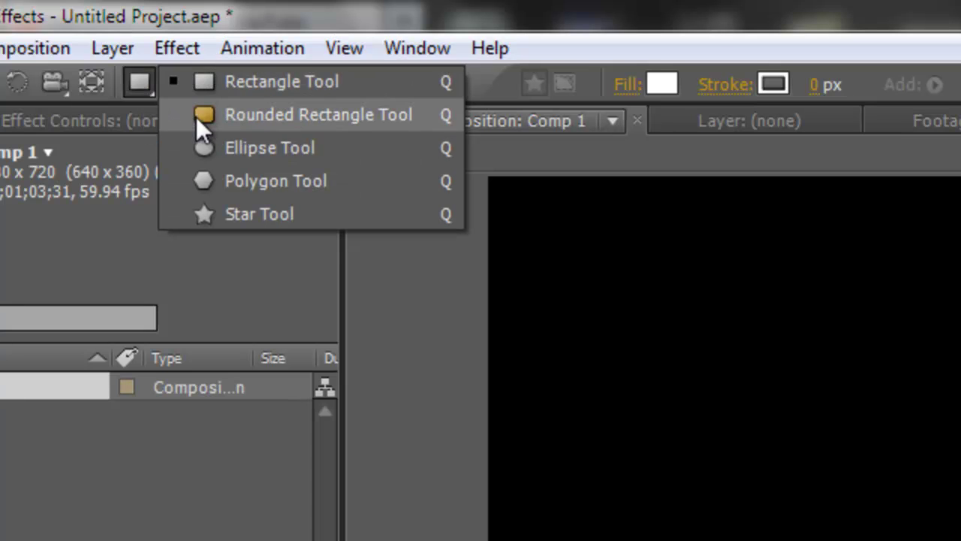
left_click(196, 85)
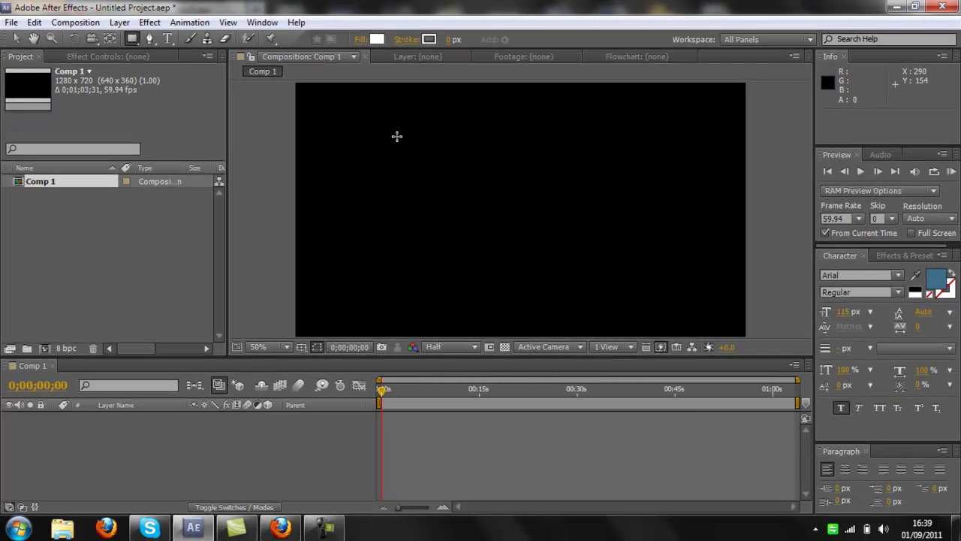
left_click_drag(394, 133, 473, 187)
left_click_drag(536, 215, 659, 282)
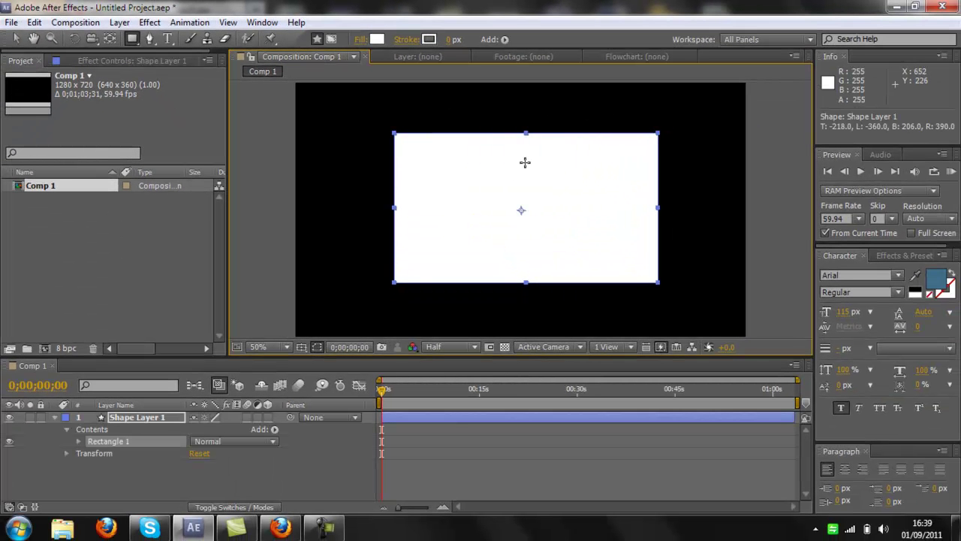
Set the rectangle's fill colour to blue-grey 63849E and collapse the shape layer's properties
left_click(377, 39)
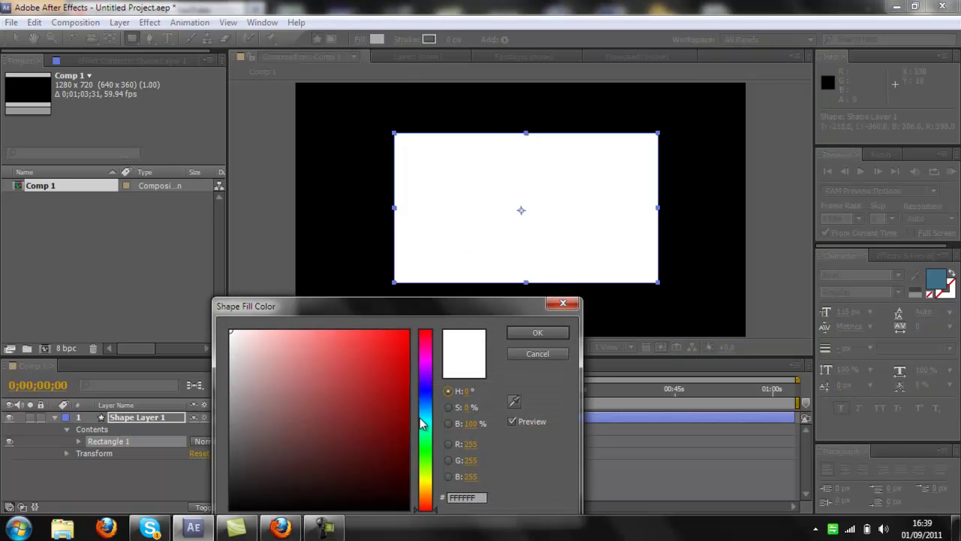
left_click_drag(425, 428, 425, 411)
left_click_drag(356, 390, 296, 398)
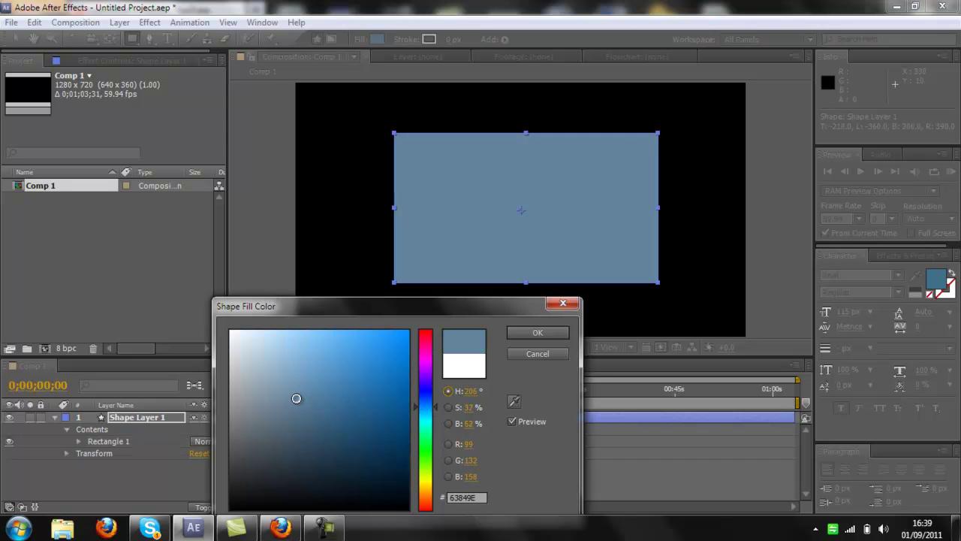
left_click(517, 331)
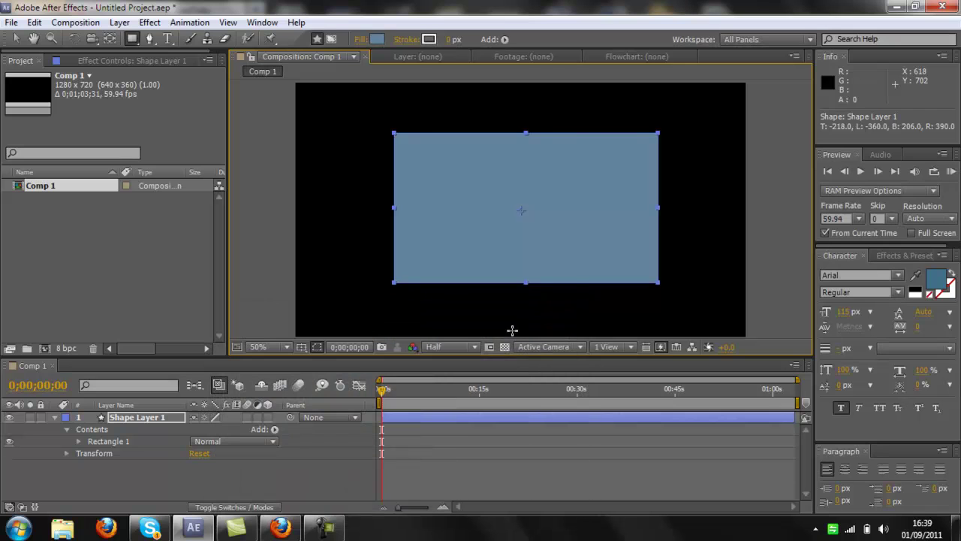
left_click(144, 419)
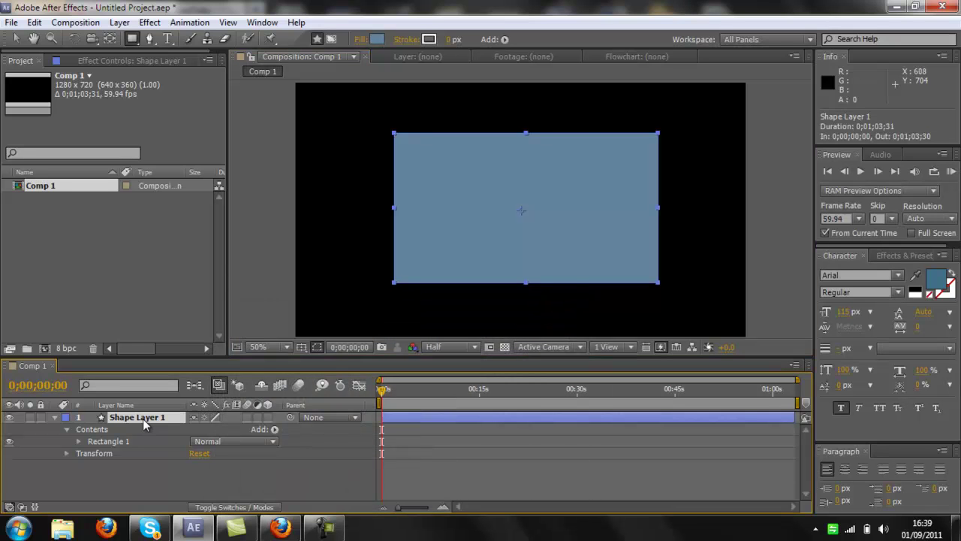
left_click(54, 417)
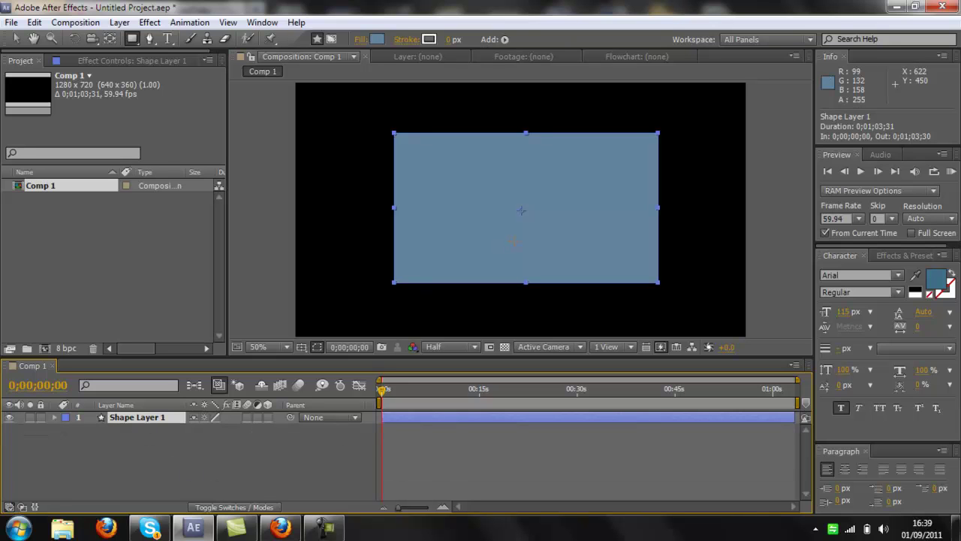
Add a text layer reading TUTORIAL over the upper part of the rectangle
left_click(16, 40)
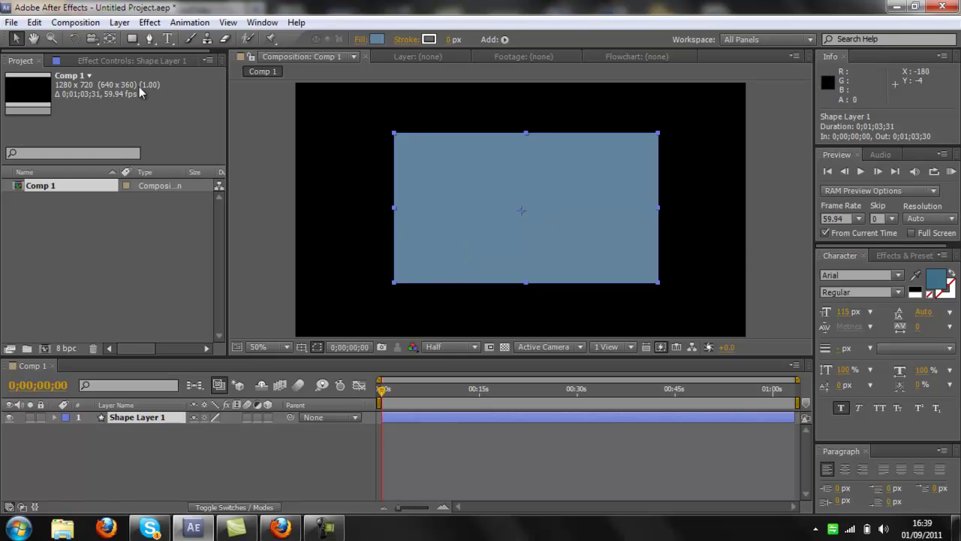
left_click(159, 428)
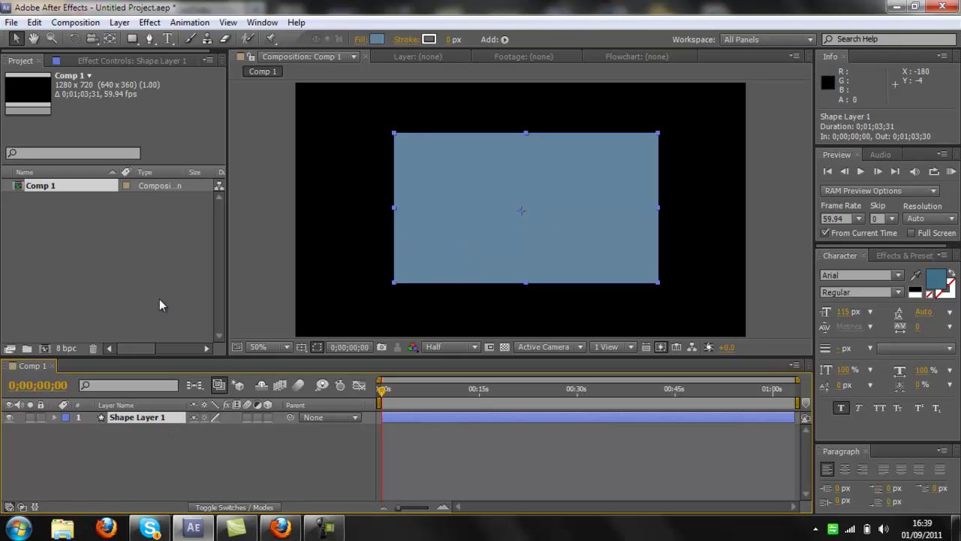
left_click(167, 39)
left_click(509, 193)
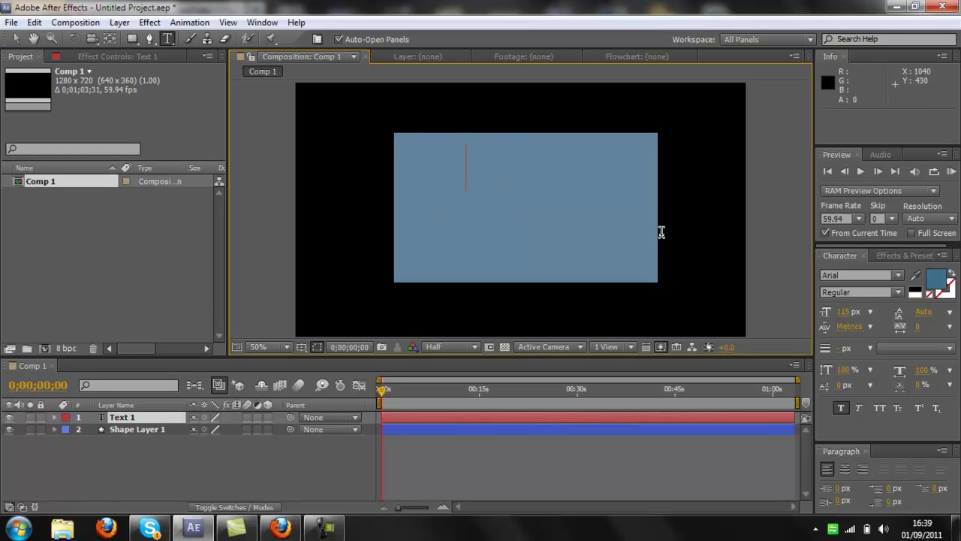
type("TUTORIAL")
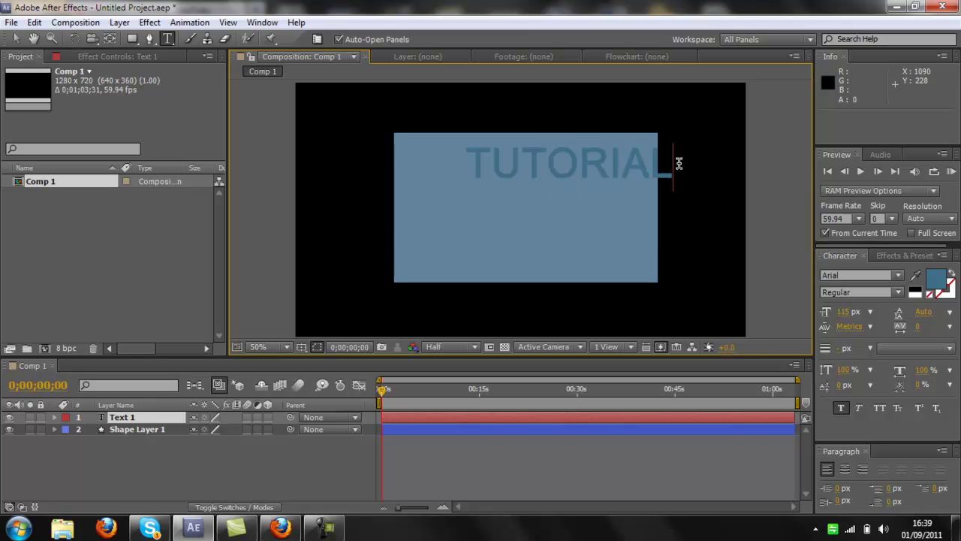
Set the font of the whole TUTORIAL text to Cafe Nero M54
left_click_drag(679, 164, 356, 189)
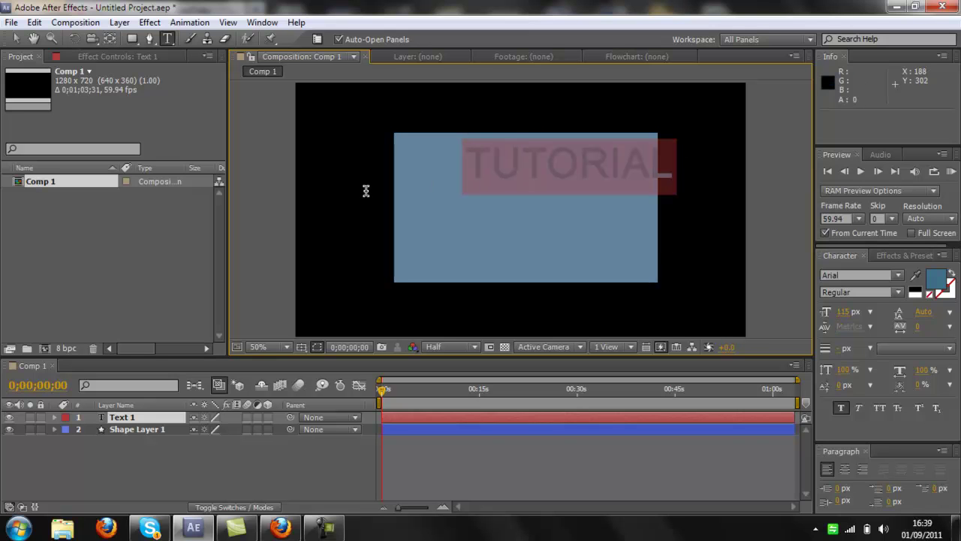
left_click(884, 275)
type("Cafe Nero M54")
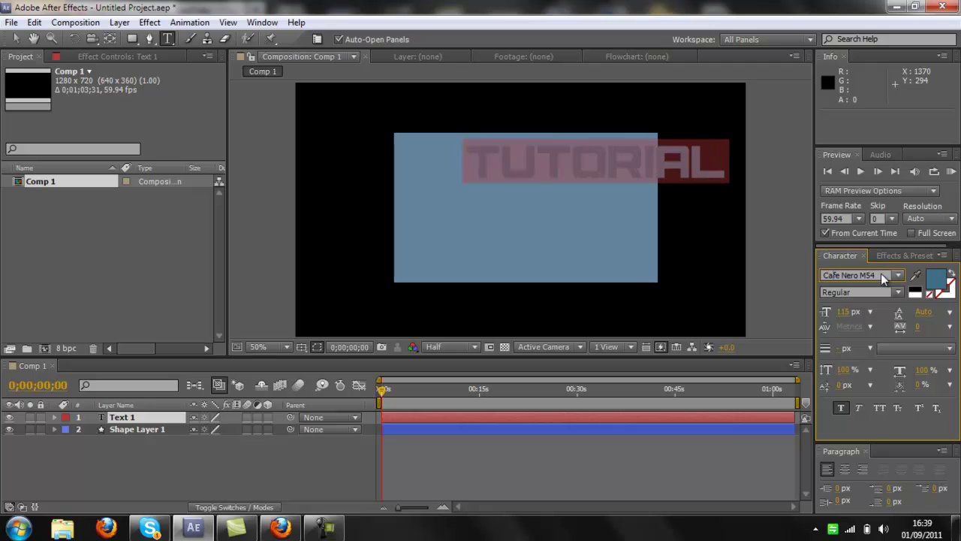
key("Return")
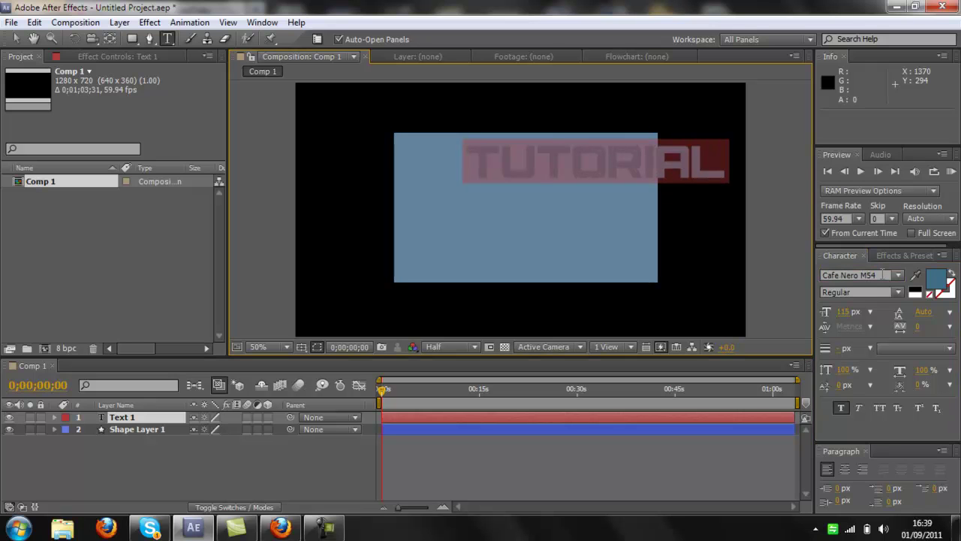
Move the TUTORIAL text down onto the rectangle and scale it to 83% so it fits inside
left_click(15, 38)
left_click_drag(609, 153, 546, 195)
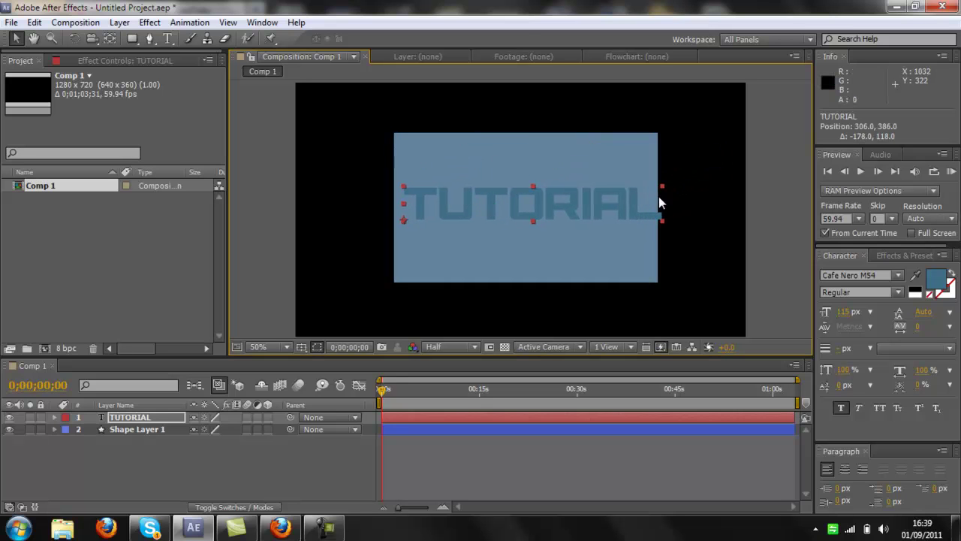
left_click_drag(661, 186, 658, 194)
key("ctrl+z")
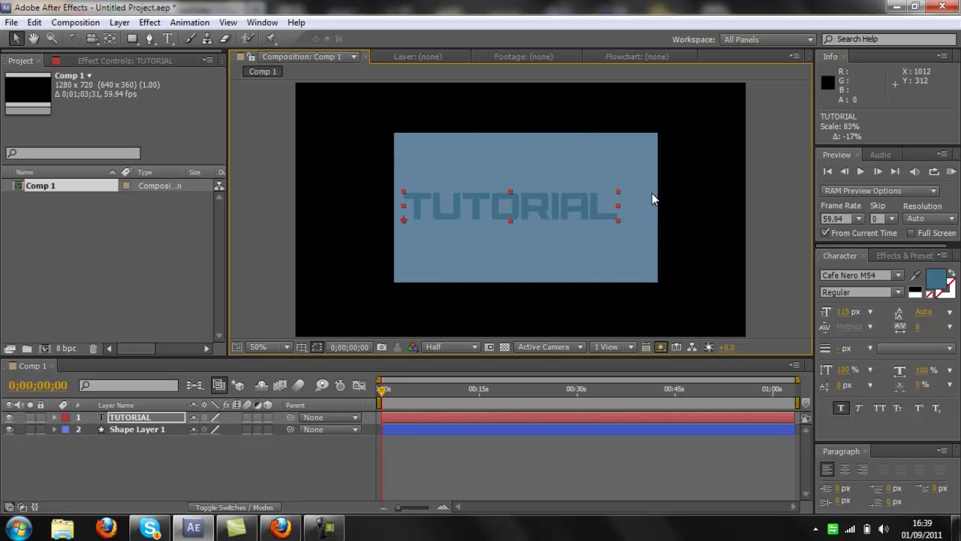
left_click_drag(574, 209, 413, 213)
Change the colour of the TUTORIAL text to white
left_click(167, 38)
left_click(935, 278)
left_click_drag(326, 382, 122, 274)
left_click(548, 332)
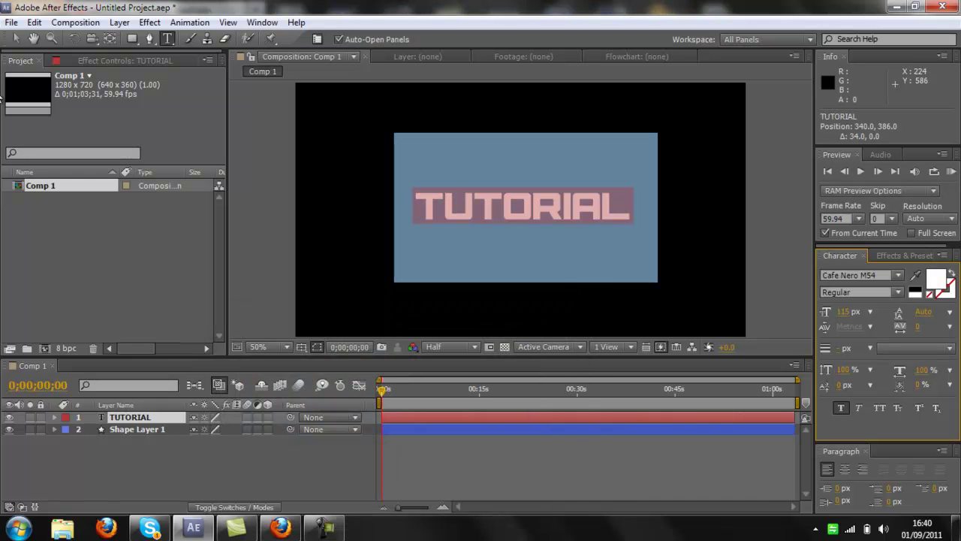
Nudge the TUTORIAL text to about position 352, 382 to centre it on the rectangle
left_click(15, 38)
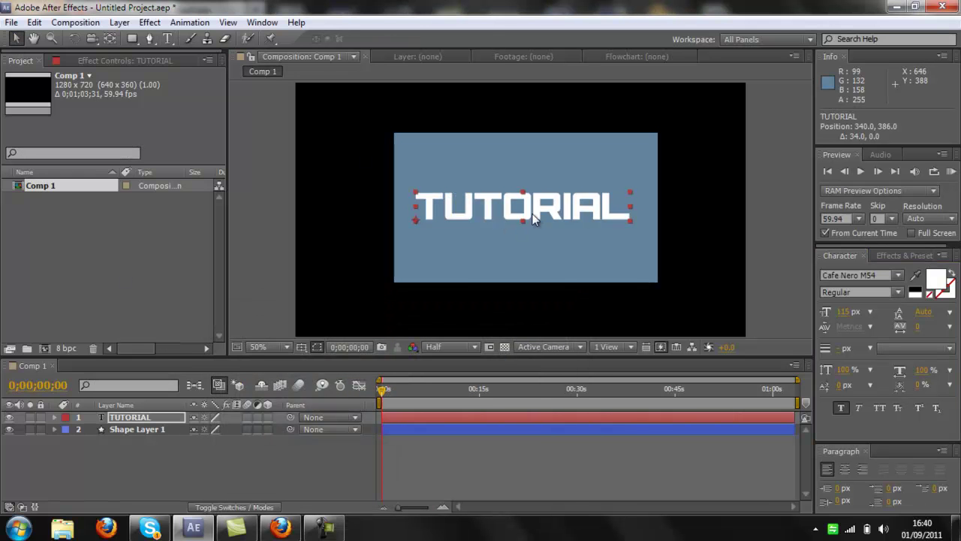
left_click_drag(536, 206, 537, 208)
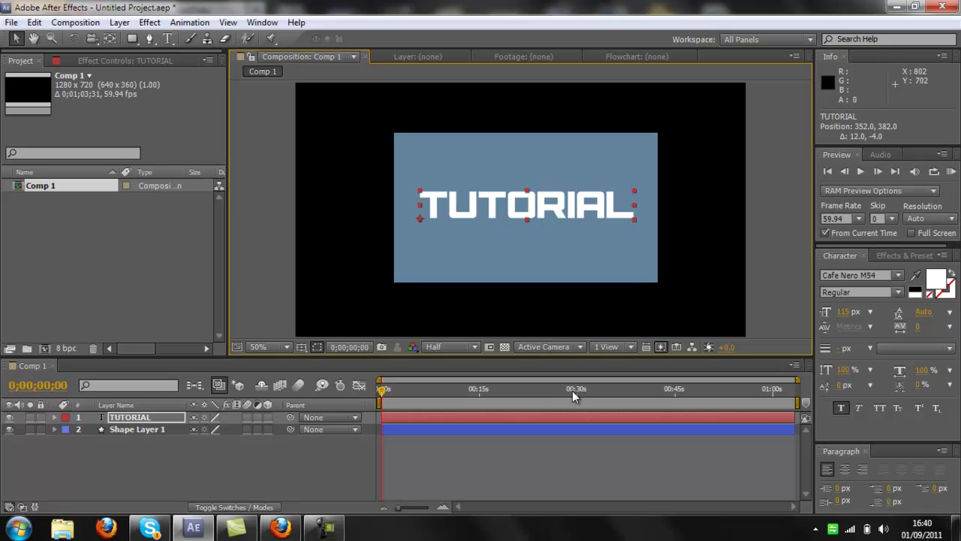
left_click(534, 415)
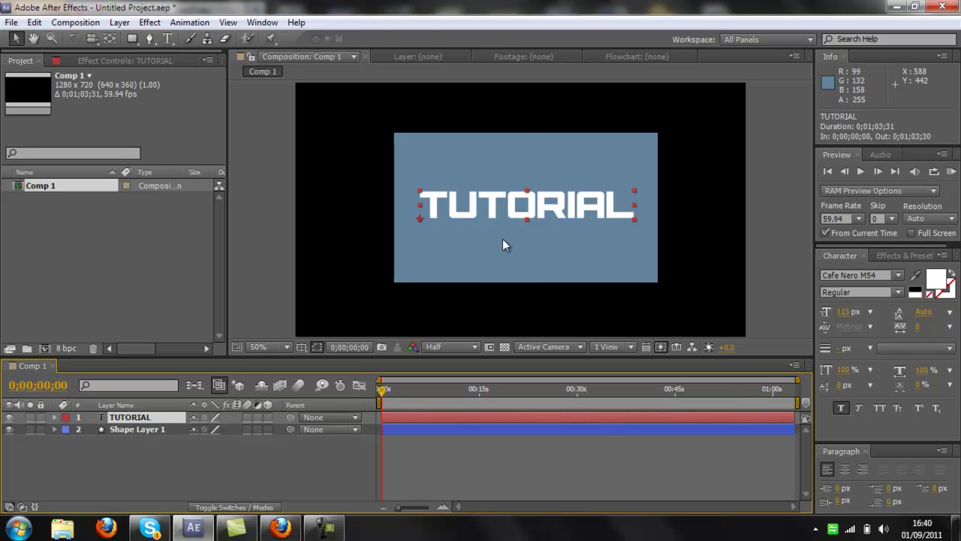
left_click(439, 423)
left_click(439, 423)
Import the image corners.png from the Random images folder in the pictures library as footage
left_click(12, 22)
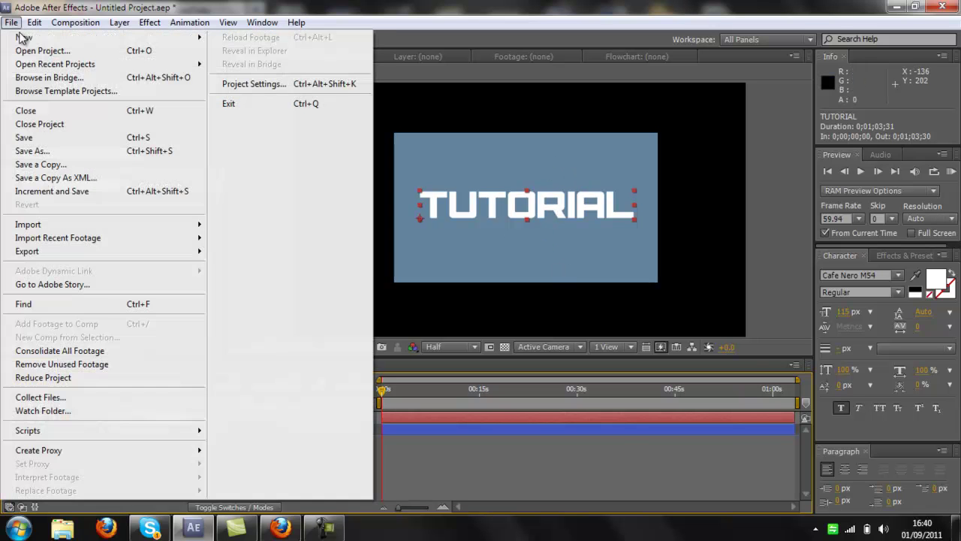
mouse_move(157, 225)
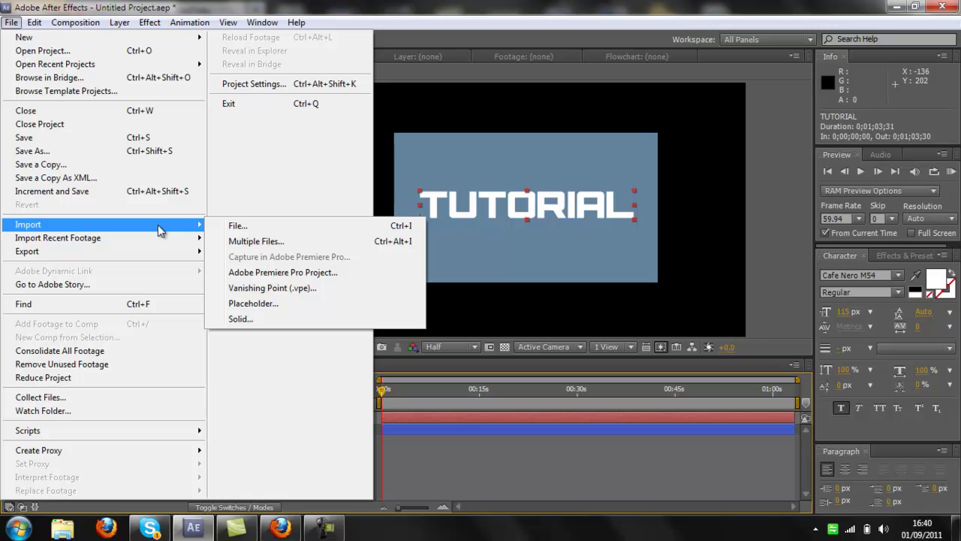
left_click(241, 225)
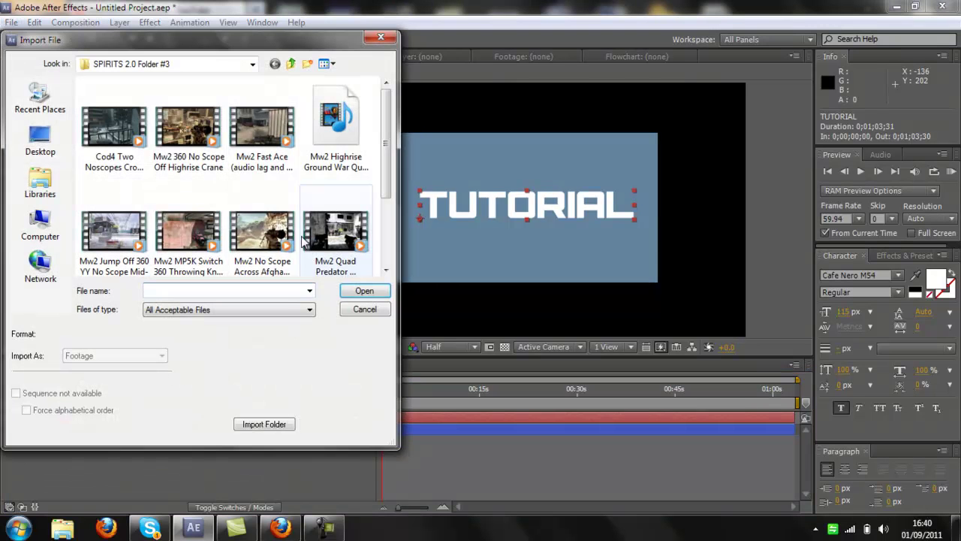
left_click(40, 182)
double_click(141, 154)
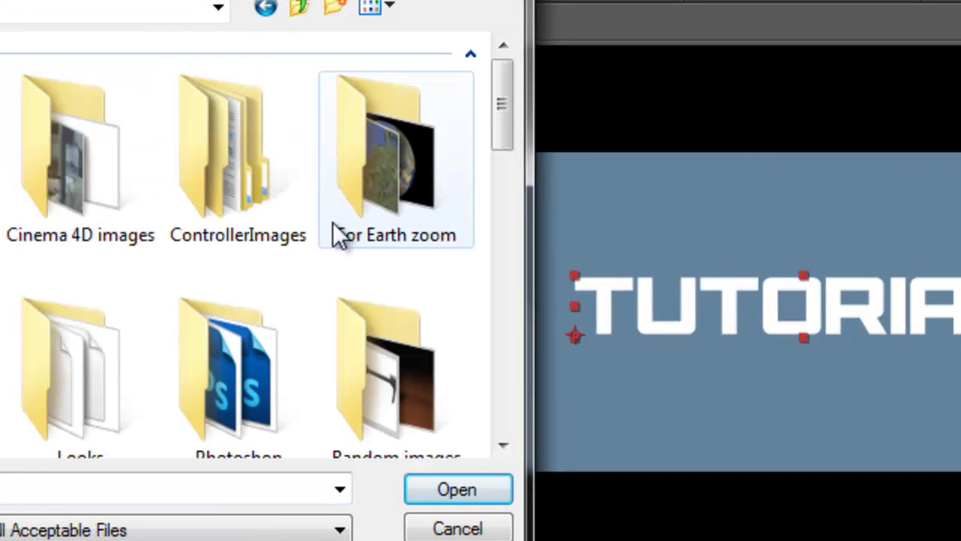
scroll(437, 127, "down", 1)
left_click_drag(501, 131, 501, 154)
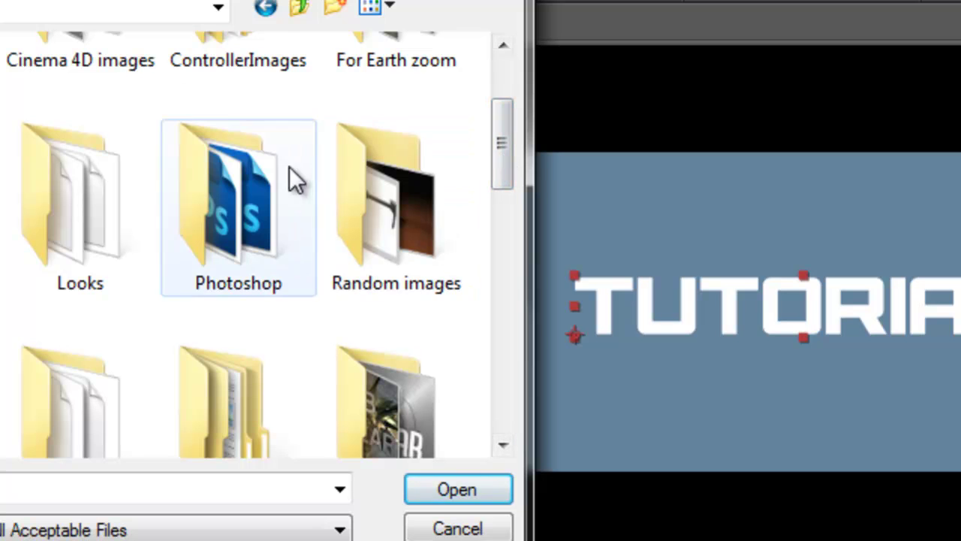
double_click(441, 207)
scroll(501, 102, "down", 1)
left_click_drag(500, 101, 498, 179)
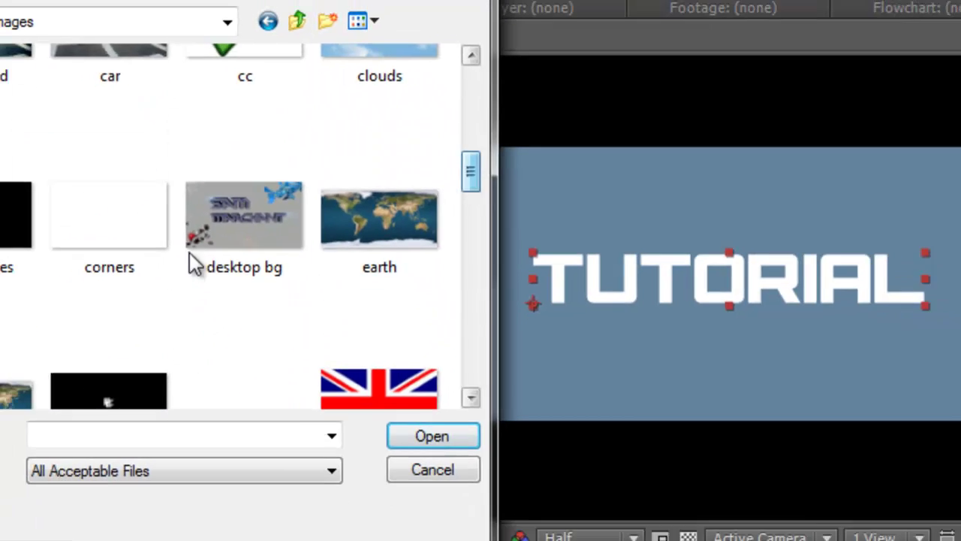
left_click(72, 239)
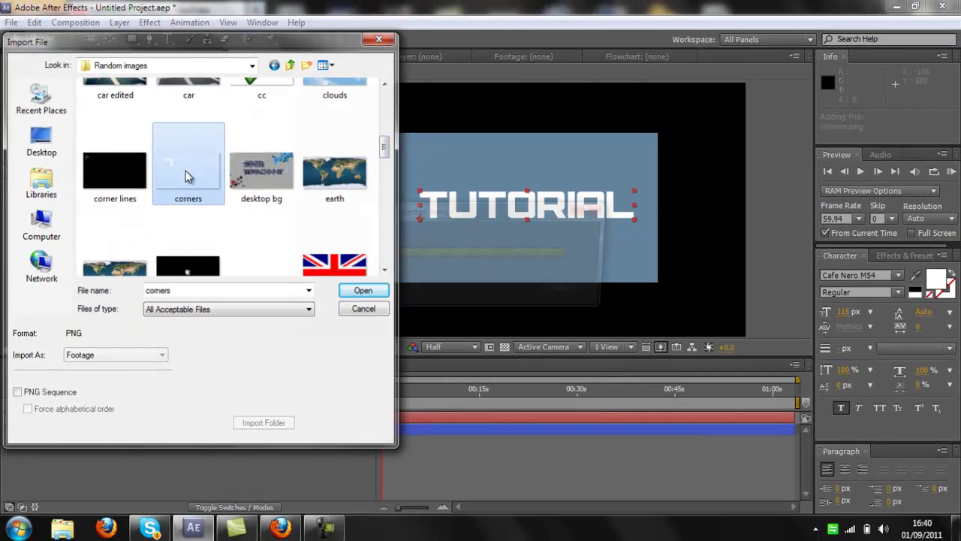
double_click(188, 177)
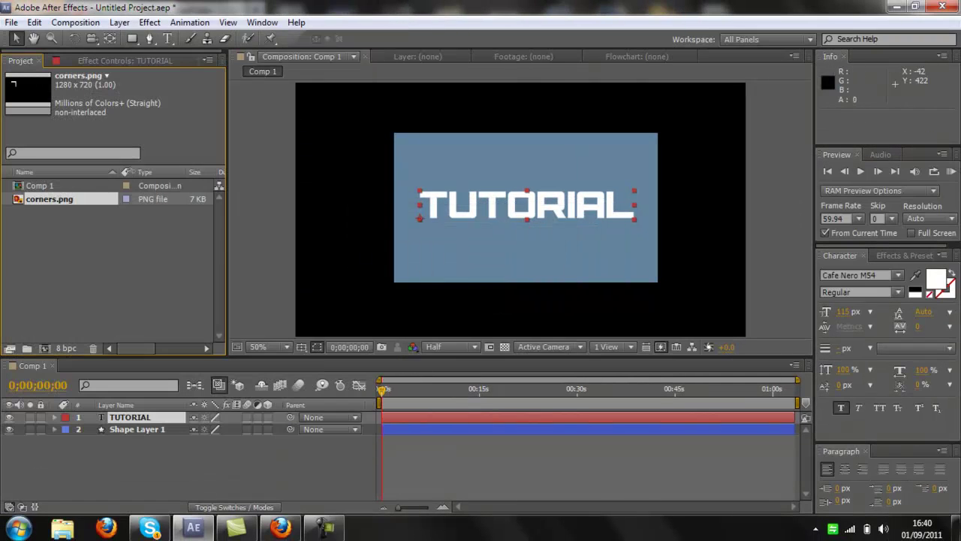
Add corners.png to Comp 1 as the top layer and move it just outside the rectangle's upper-right corner
left_click_drag(88, 196, 132, 421)
left_click_drag(429, 147, 714, 155)
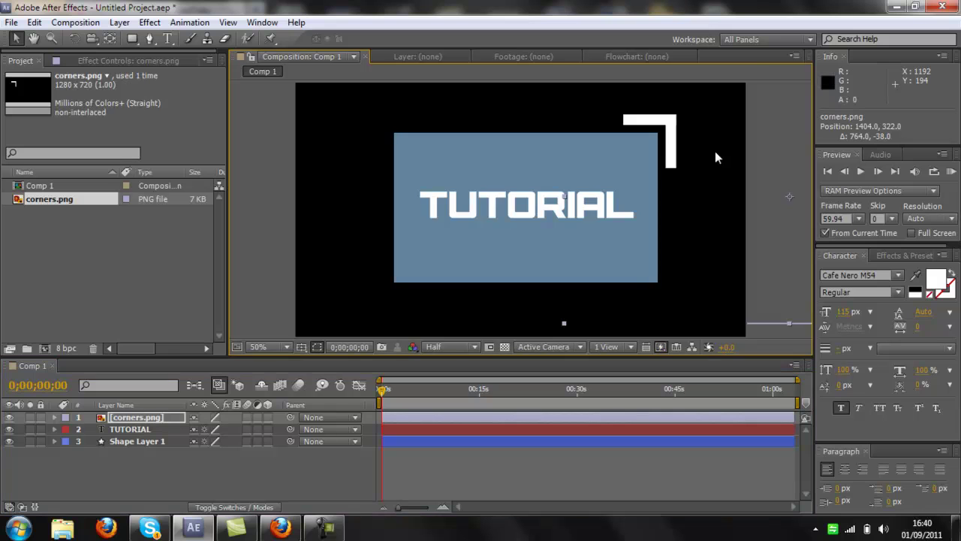
Scale down the corner bracket and reposition it at about 1200, 226, close around the rectangle's upper-right corner
key("comma")
key("comma")
key("comma")
key("comma")
key("comma")
key("period")
key("period")
key("period")
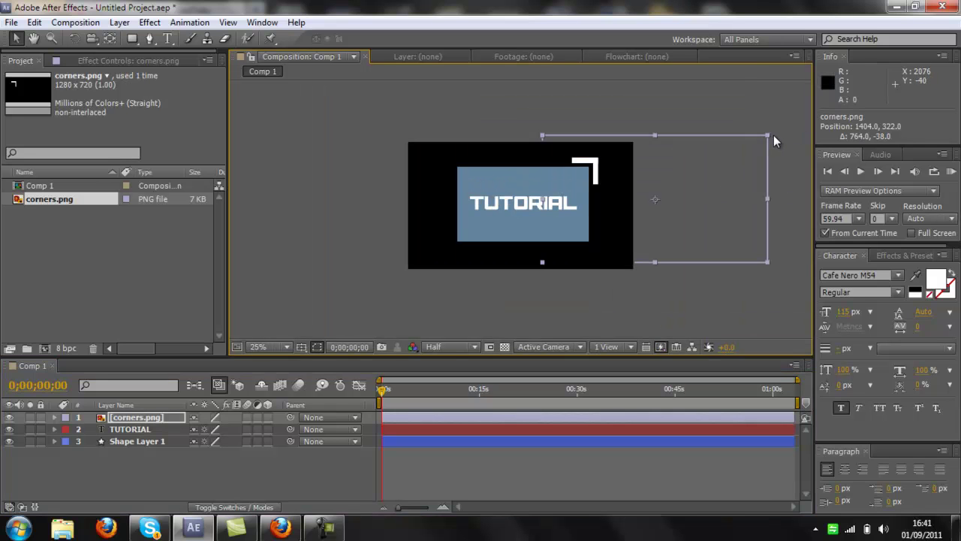
left_click_drag(766, 136, 741, 169)
left_click_drag(673, 194, 636, 182)
key("period")
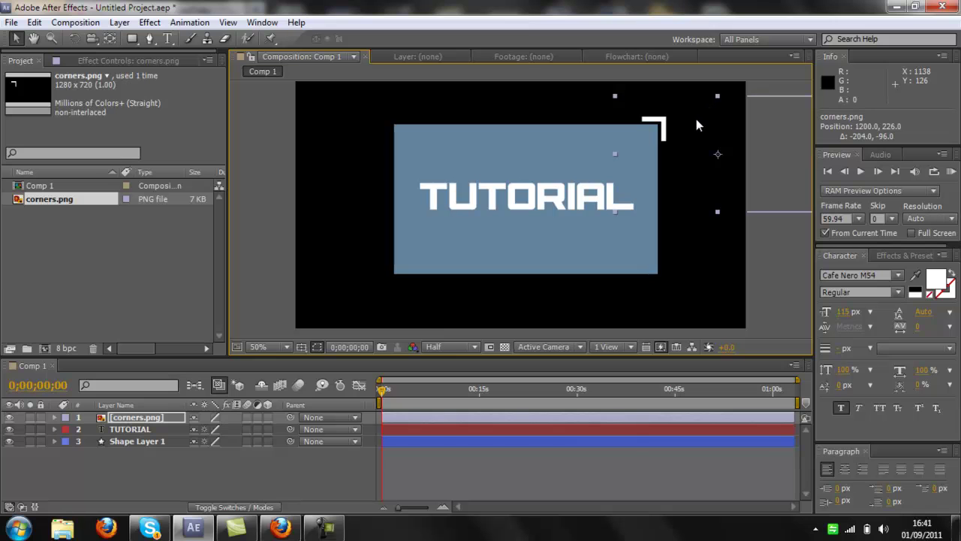
Duplicate the upper-right corner bracket and move the copy to about 1248, 686, just outside the rectangle's lower-right corner
key("ctrl+d")
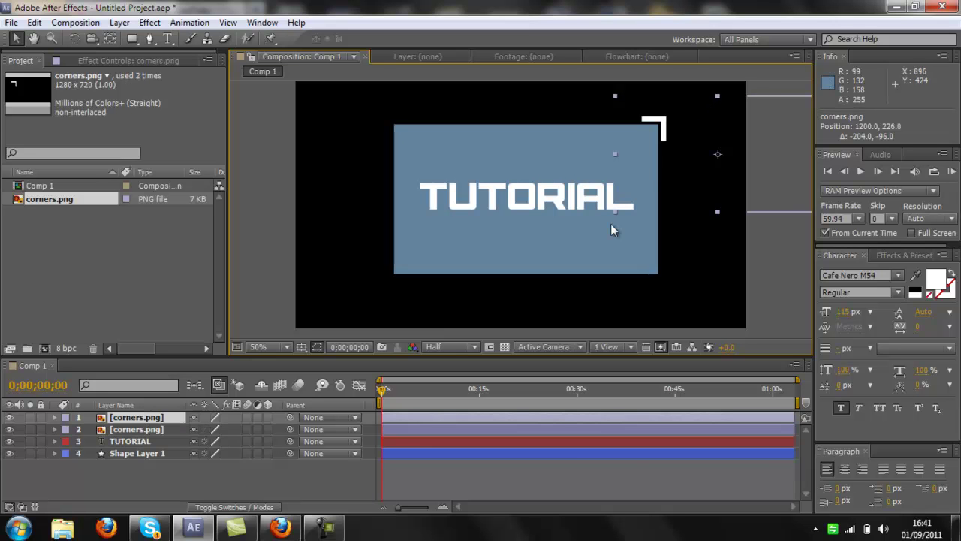
left_click(122, 406)
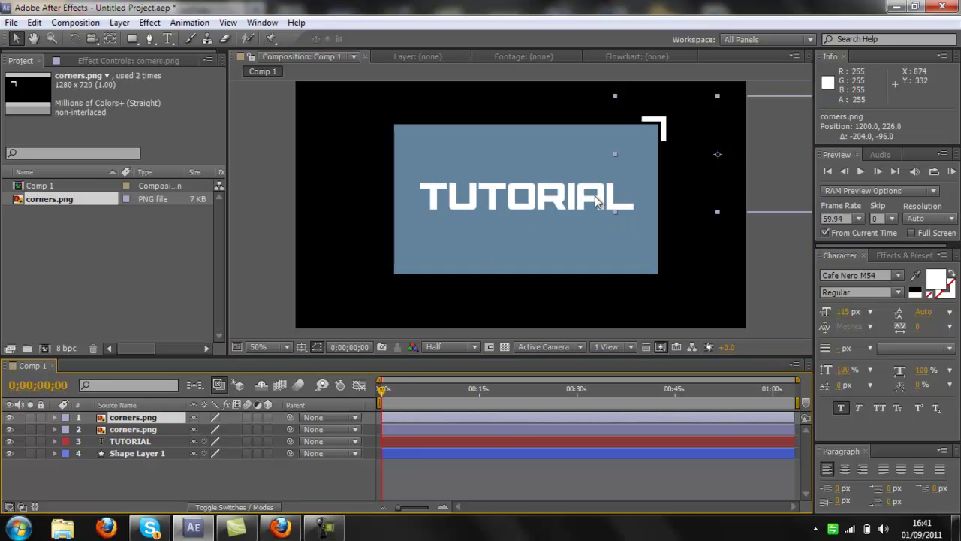
key("comma")
left_click_drag(636, 182, 651, 260)
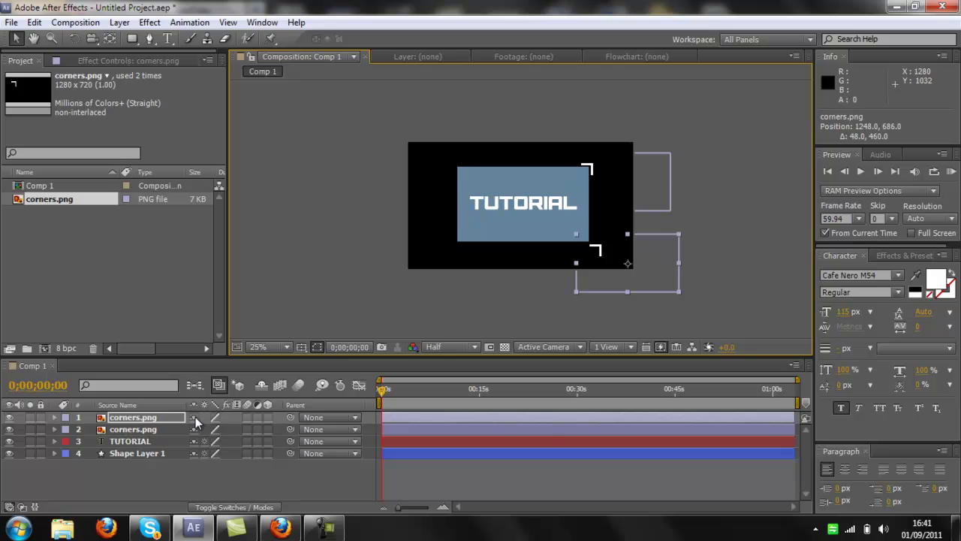
Set the duplicated bracket's rotation to 90°
key("r")
left_click_drag(204, 429, 241, 428)
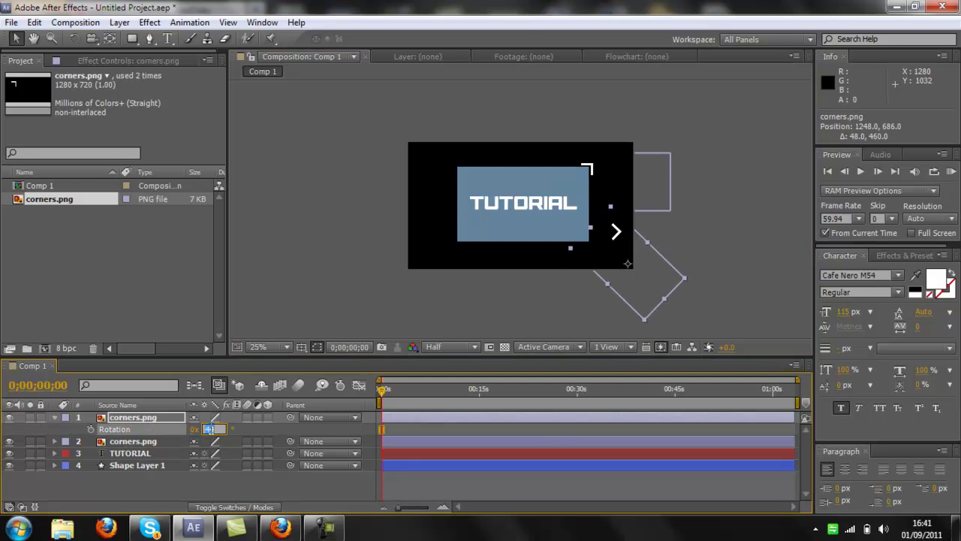
left_click_drag(209, 429, 213, 438)
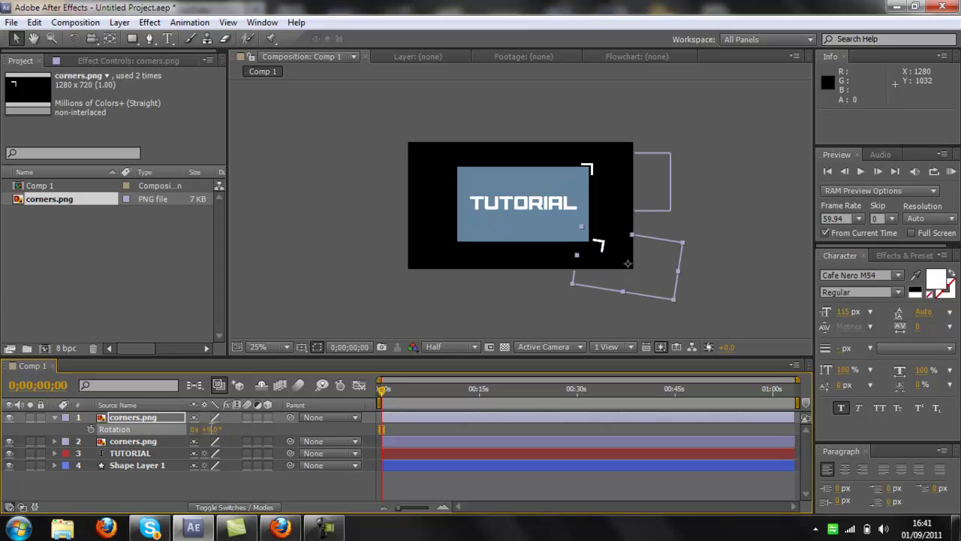
key("Return")
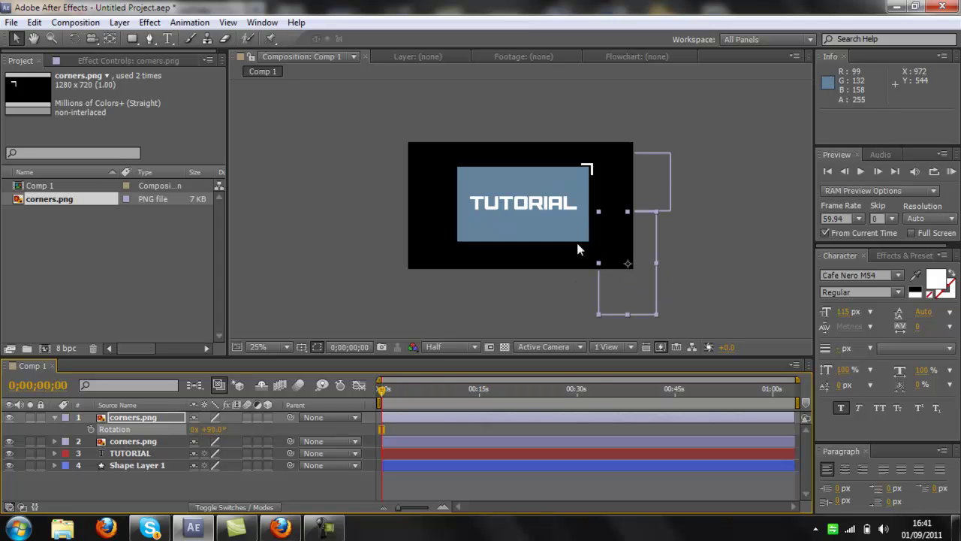
Position the rotated bracket close around the rectangle's lower-right corner, matching the spacing of the upper-right one
left_click_drag(623, 240, 574, 256)
left_click_drag(243, 237, 238, 228)
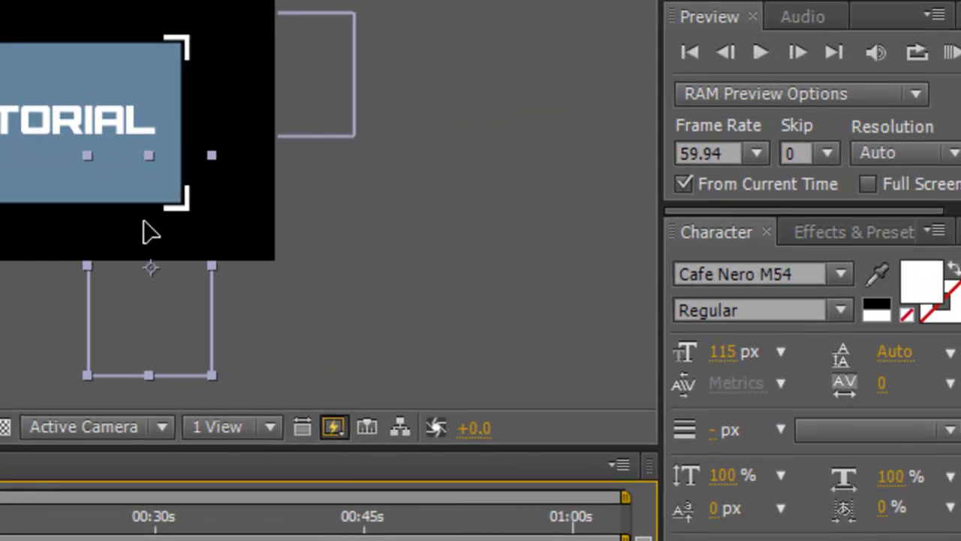
key("period")
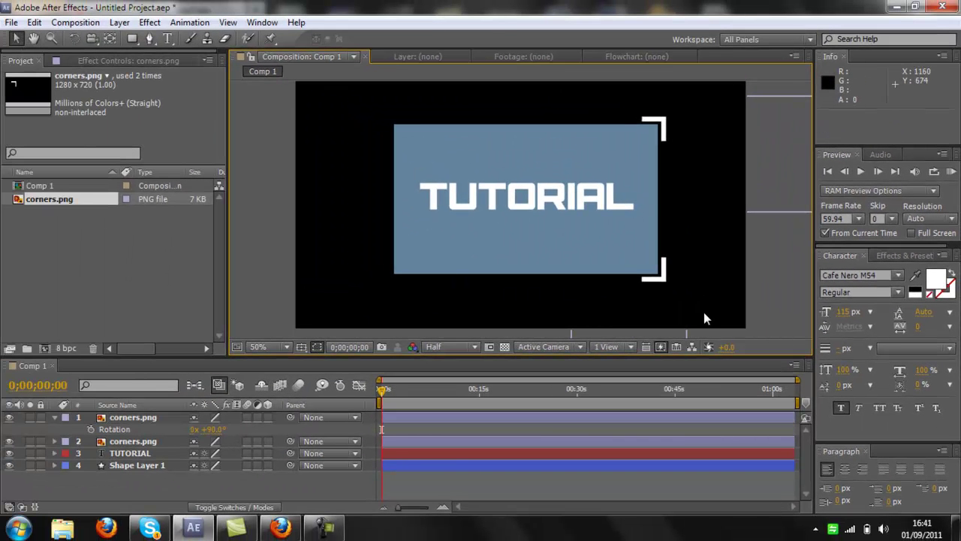
left_click(54, 418)
Duplicate the lower-right bracket and move the copy across to about 130, 748, beyond the rectangle's lower-left corner
left_click(120, 418)
key("ctrl+d")
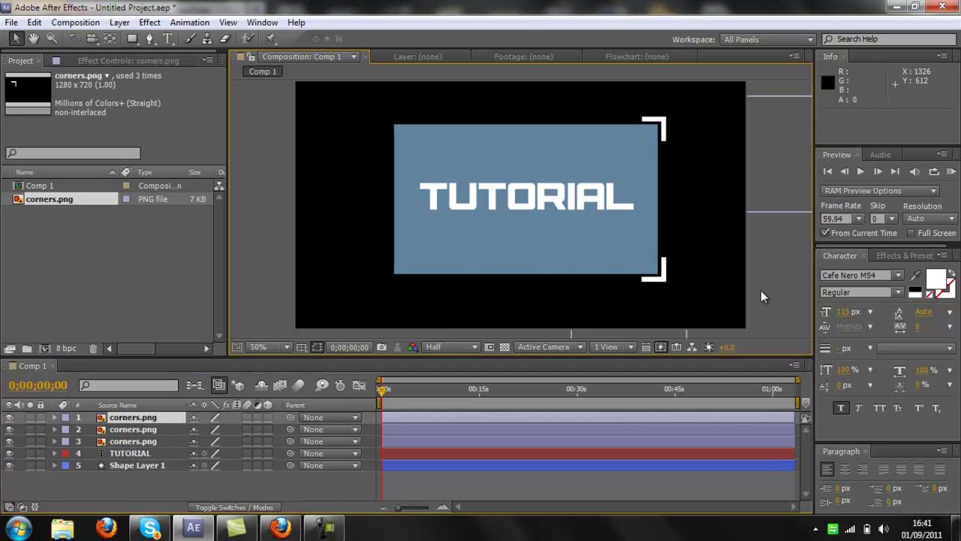
left_click(696, 290)
left_click(425, 413)
left_click(722, 273)
left_click(495, 419)
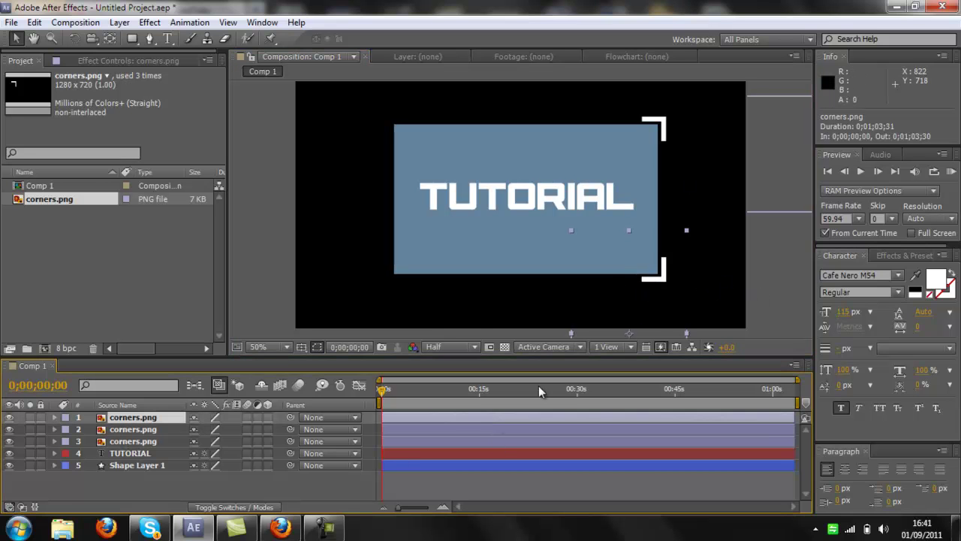
left_click_drag(668, 301, 365, 303)
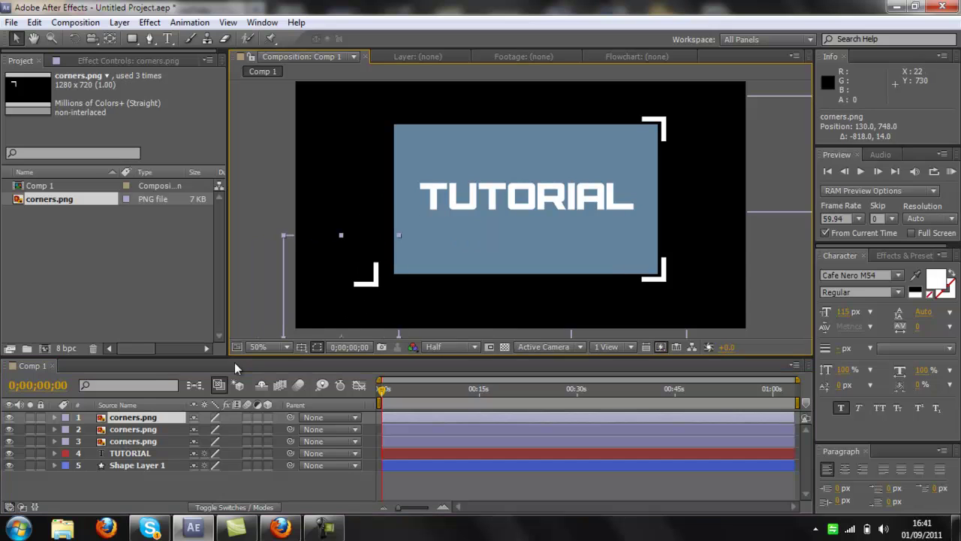
Rotate the third bracket to 180° and place it at about 116, 480, close around the rectangle's lower-left corner
key("r")
left_click_drag(213, 429, 276, 429)
left_click(213, 429)
type("180")
key("Return")
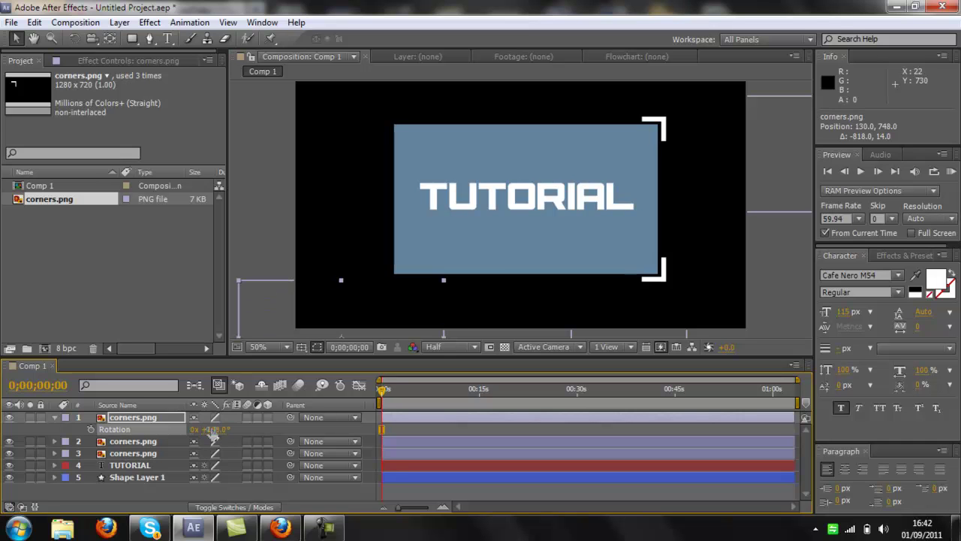
left_click_drag(352, 299, 350, 214)
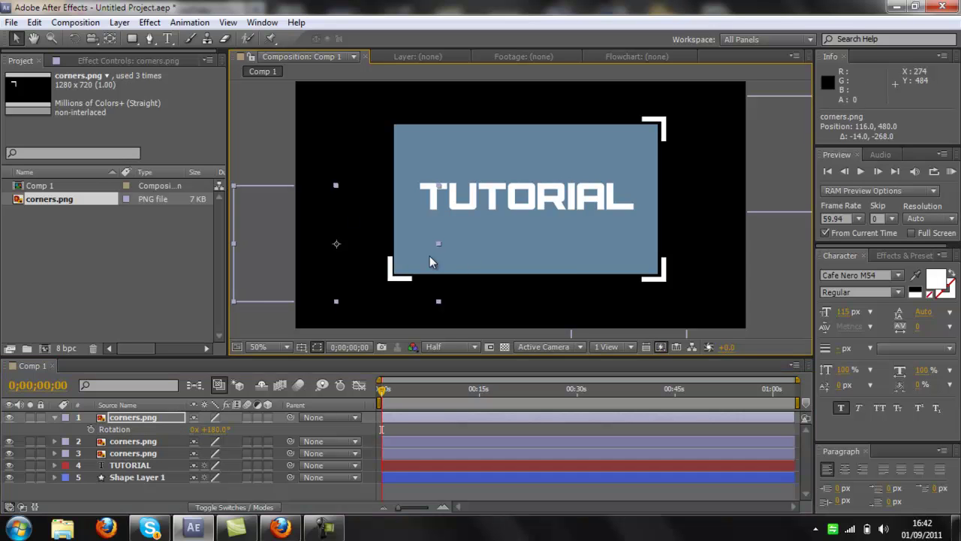
left_click(54, 418)
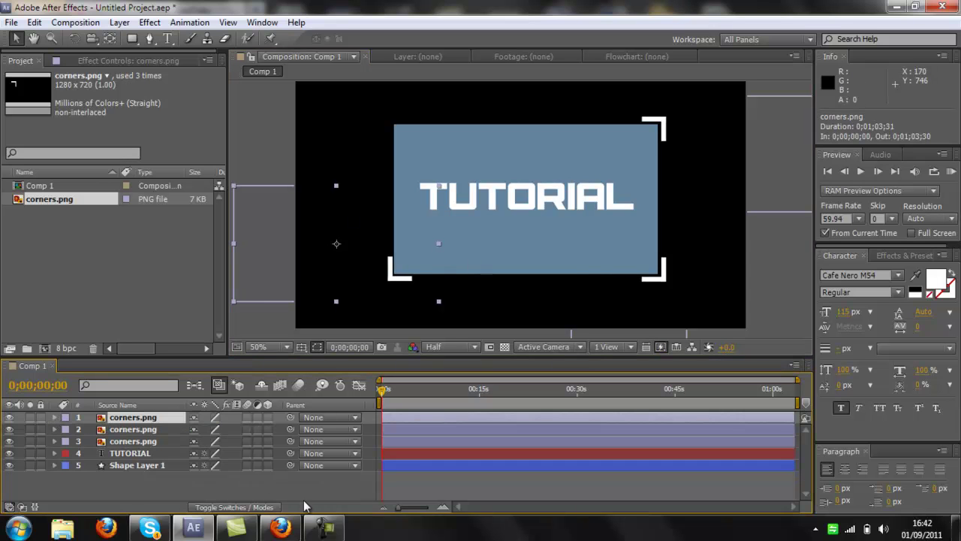
Duplicate the lower-left bracket and move the copy straight up towards the rectangle's upper-left corner
mouse_move(333, 530)
key("ctrl+d")
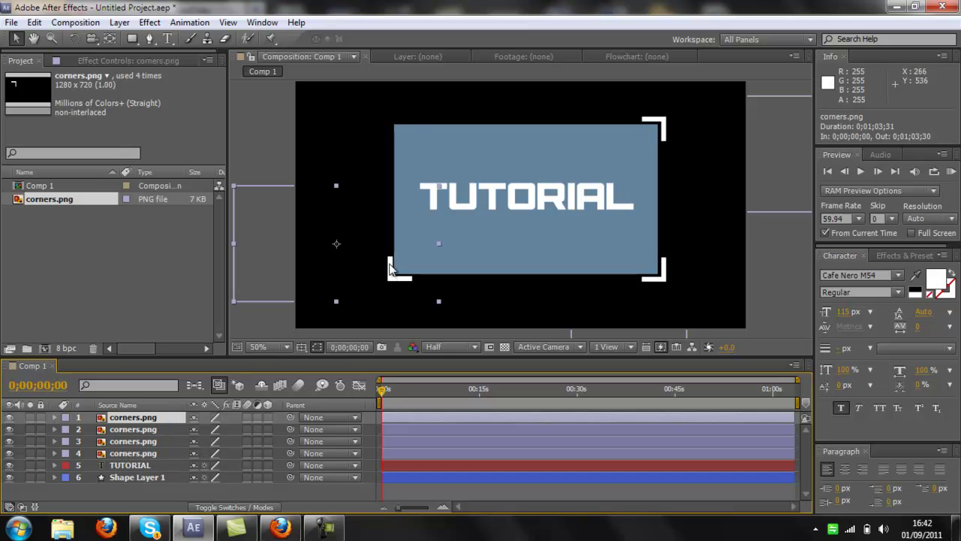
left_click_drag(346, 242, 342, 90)
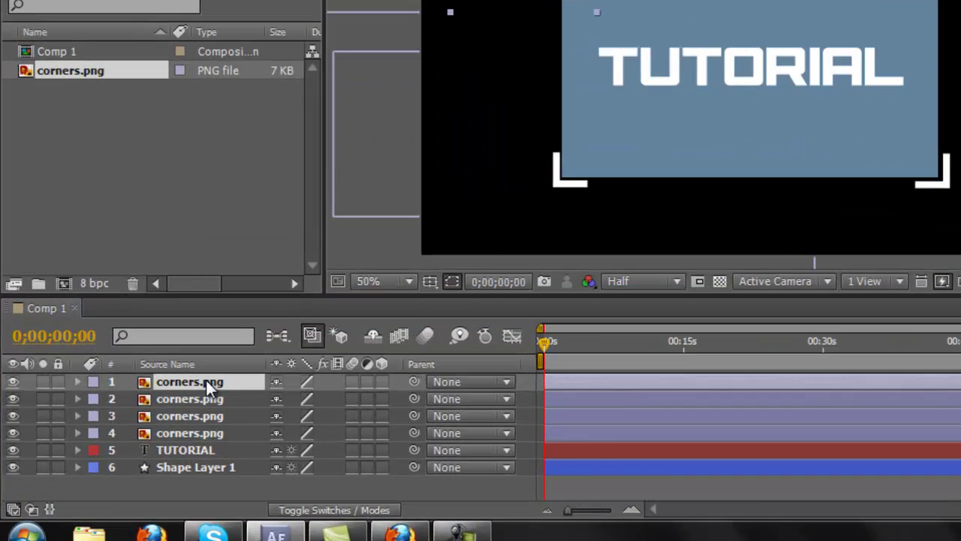
Set the fourth bracket's rotation to 0°
key("r")
left_click_drag(449, 339, 410, 338)
left_click_drag(339, 336, 217, 327)
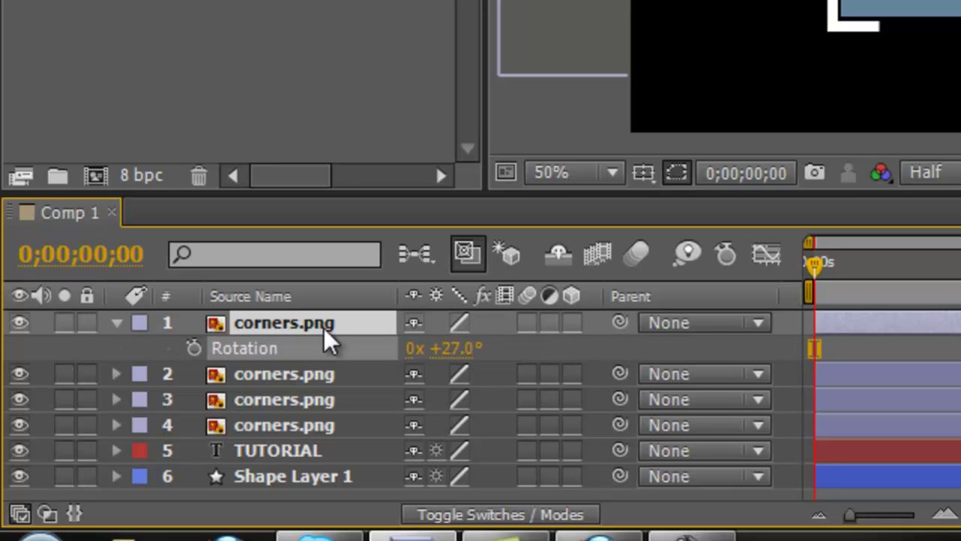
left_click(450, 348)
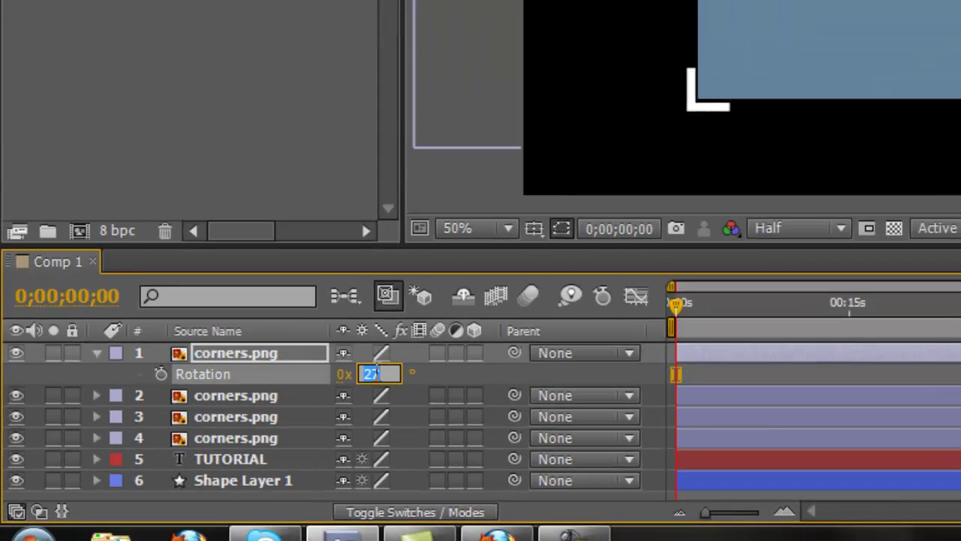
type("0")
key("Return")
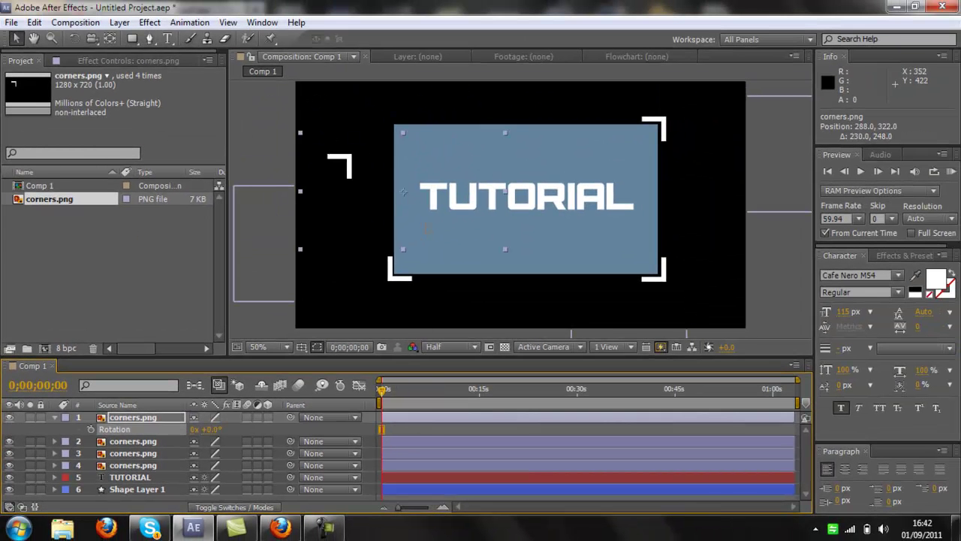
Rotate the fourth bracket to -90° and position it at about 364, -26, close around the rectangle's upper-left corner
left_click_drag(426, 228, 456, 199)
left_click_drag(206, 429, 158, 449)
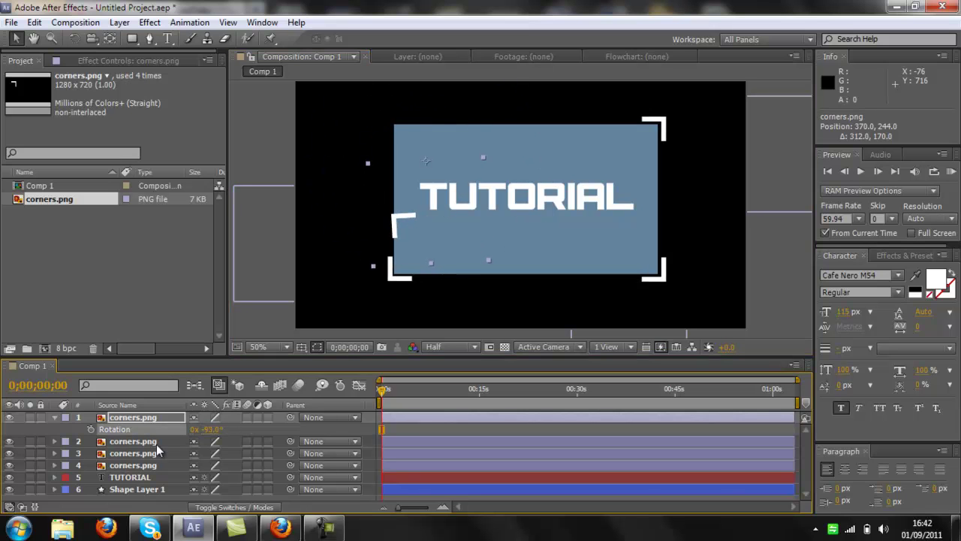
type("-90")
key("Return")
left_click_drag(431, 185, 425, 93)
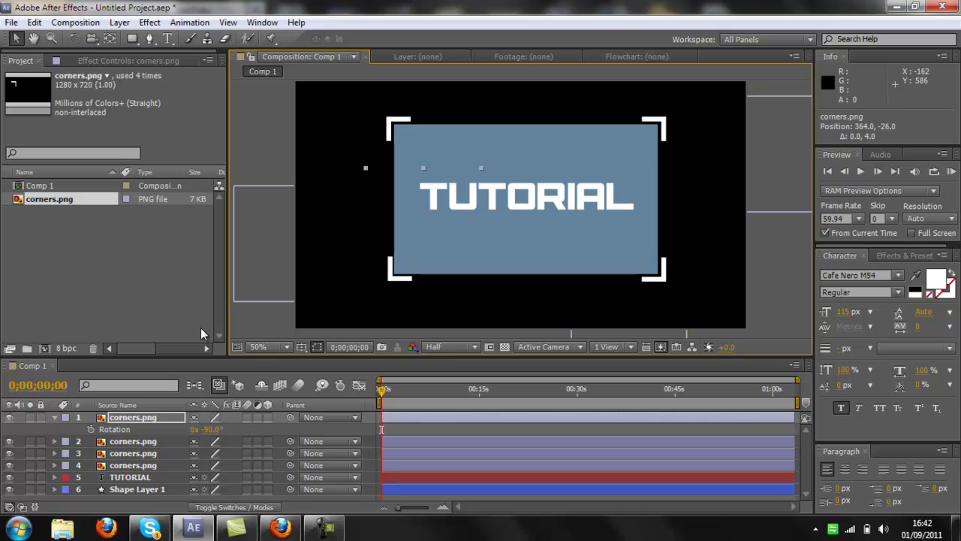
left_click(54, 416)
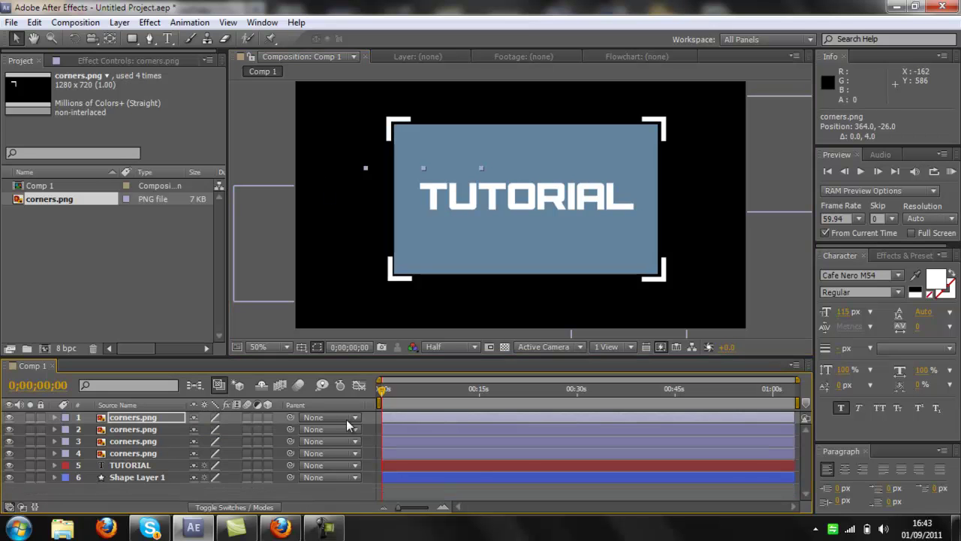
left_click(429, 426)
left_click(429, 420)
left_click(429, 428)
left_click(429, 417)
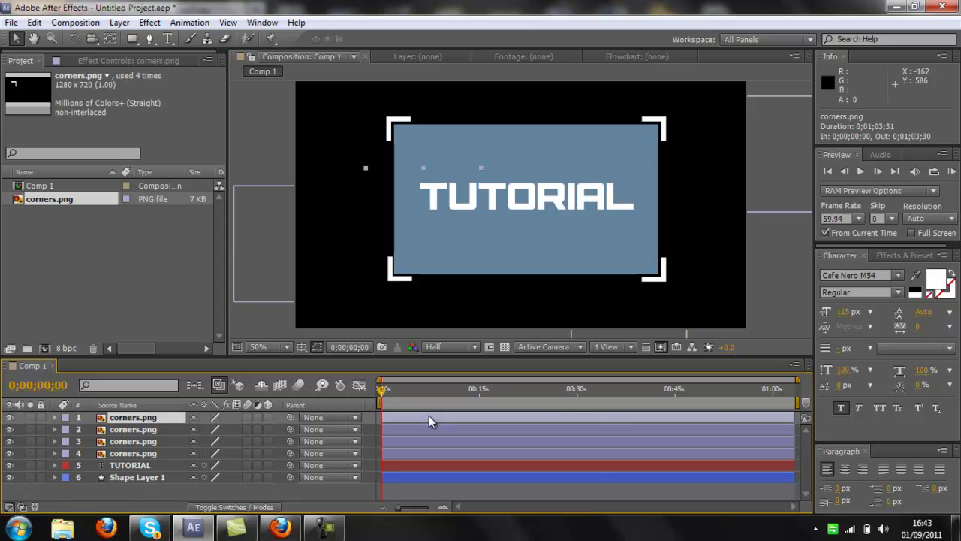
left_click(120, 429)
left_click(117, 418)
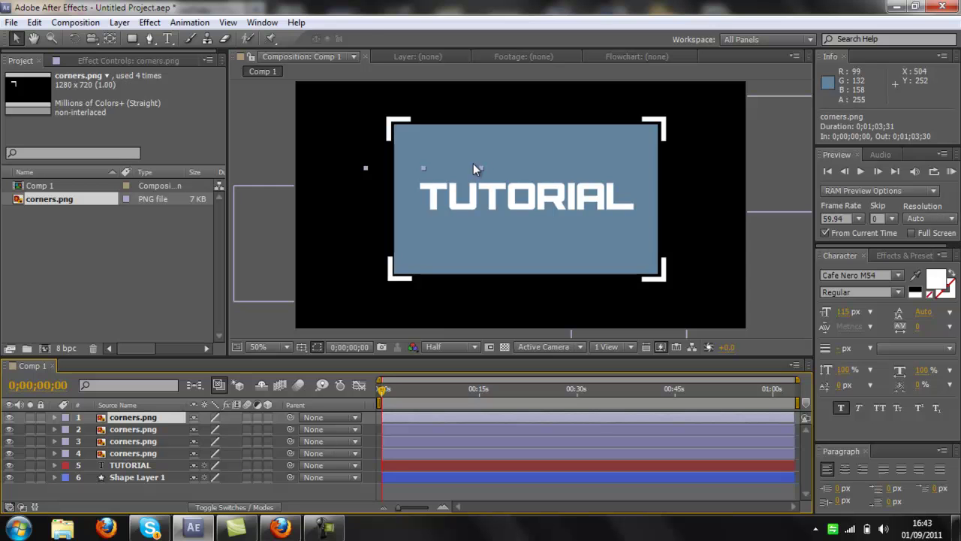
Start importing a footage file and browse to the Overlays folder in the Videos library
left_click(34, 21)
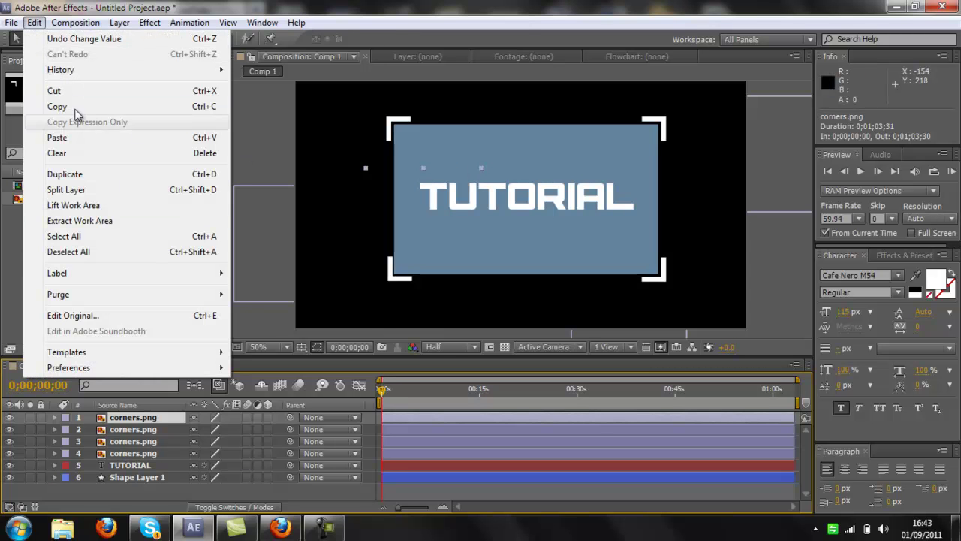
mouse_move(14, 23)
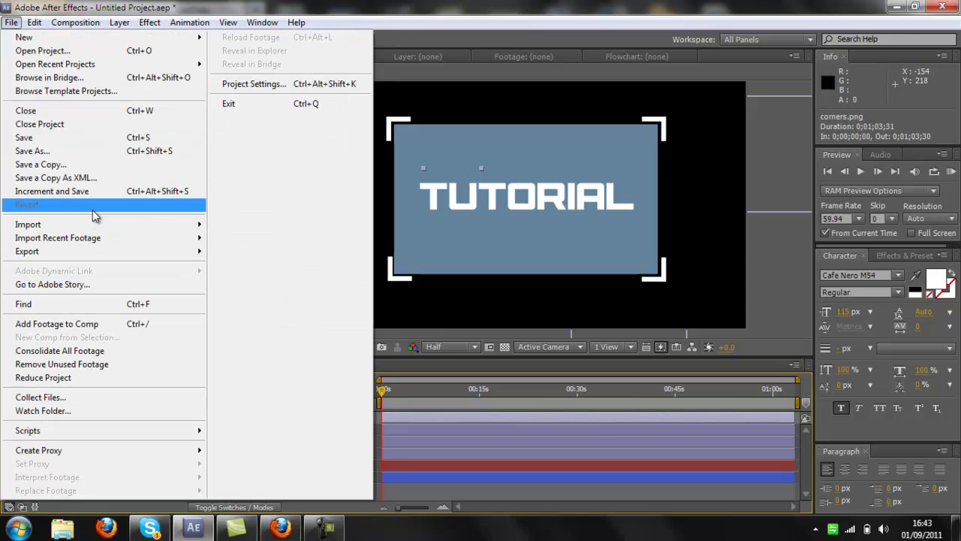
mouse_move(97, 223)
left_click(236, 274)
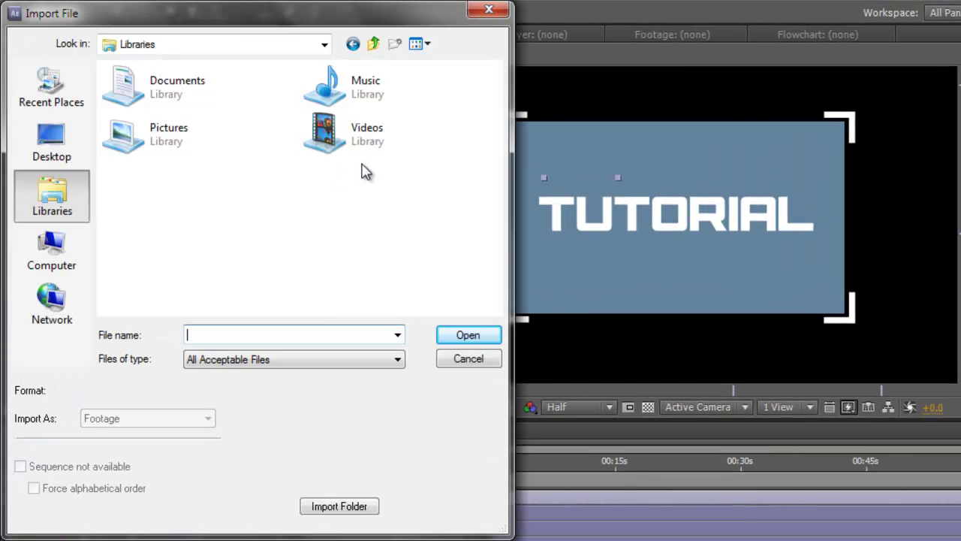
double_click(364, 147)
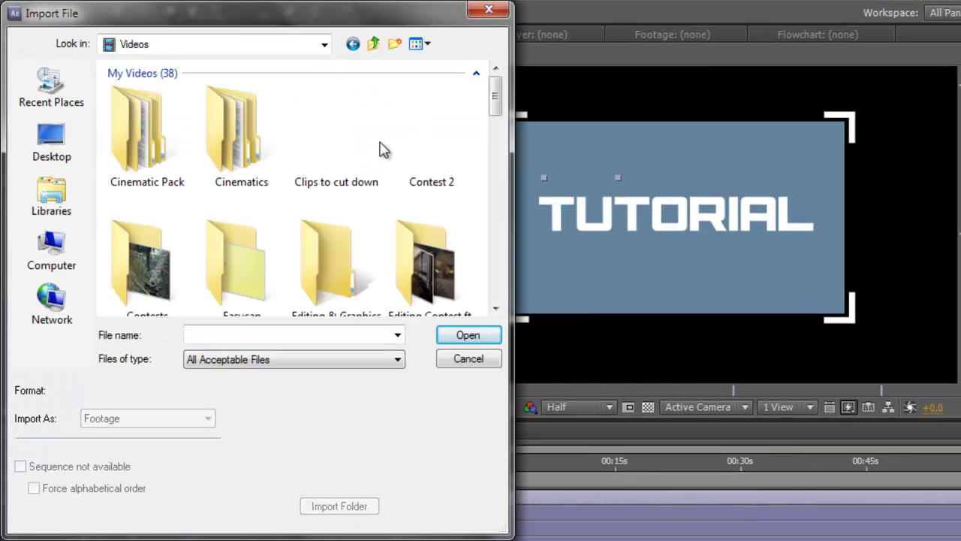
left_click_drag(498, 96, 476, 215)
double_click(235, 180)
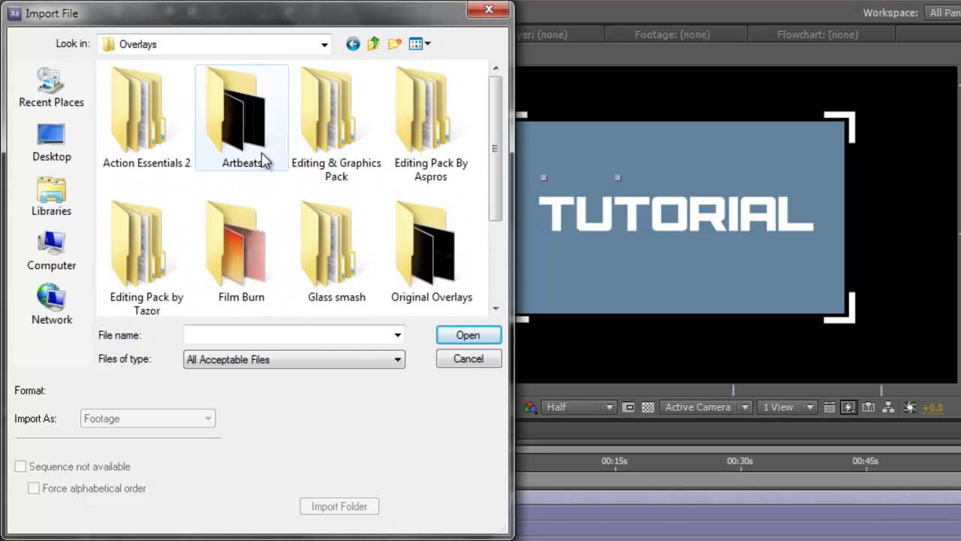
Import Bar Scan.wmv from Editing Pack By Aspros' hud folder with Straight - Unmatted alpha and add it to Comp 1 as the top layer
double_click(416, 104)
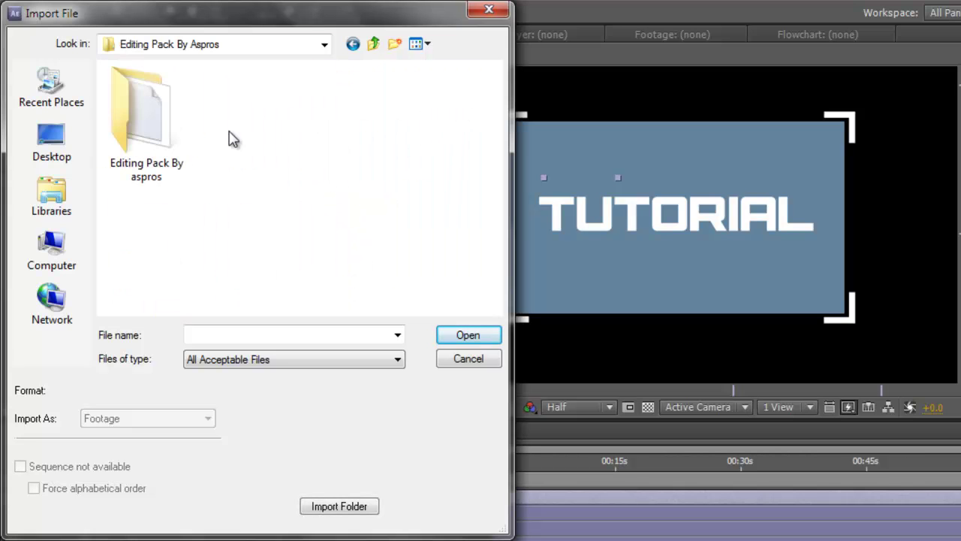
double_click(135, 161)
scroll(497, 96, "down", 2)
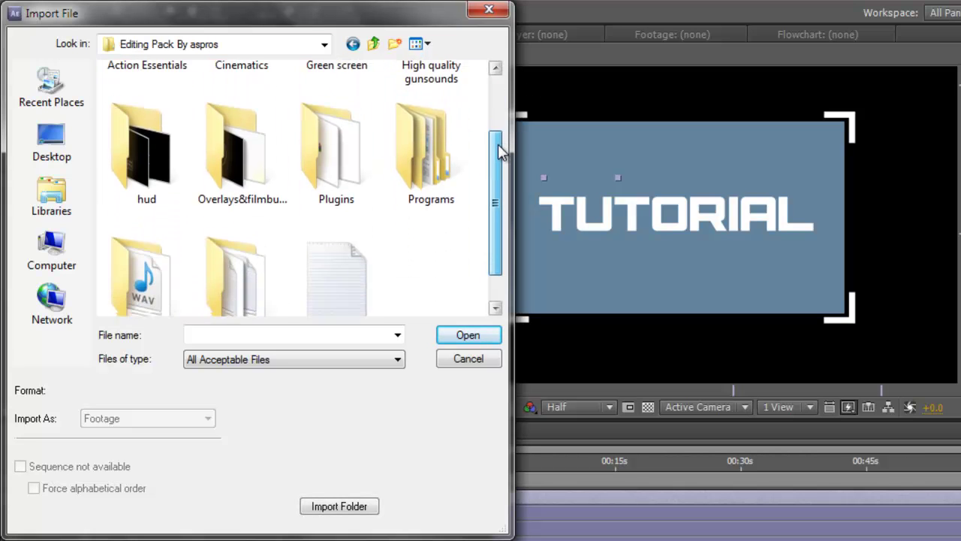
double_click(187, 124)
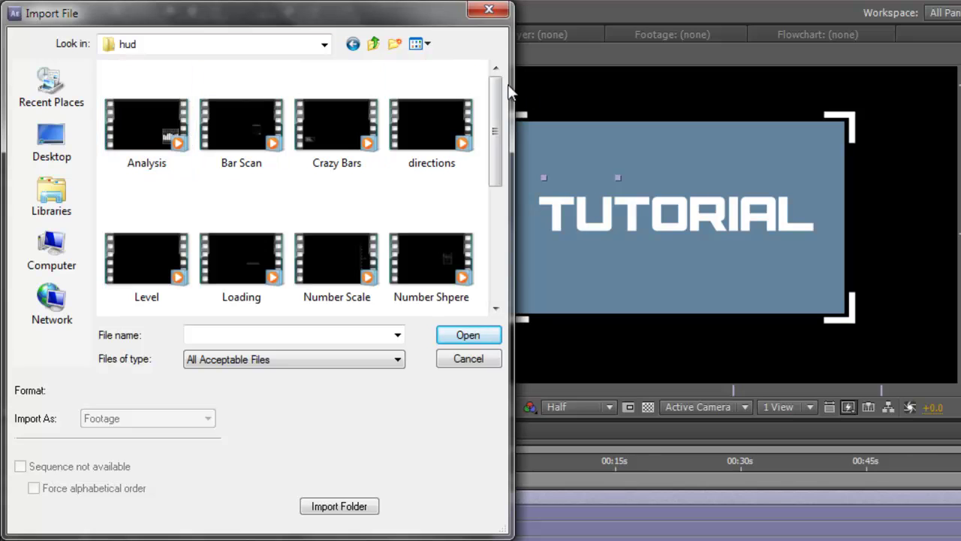
double_click(220, 159)
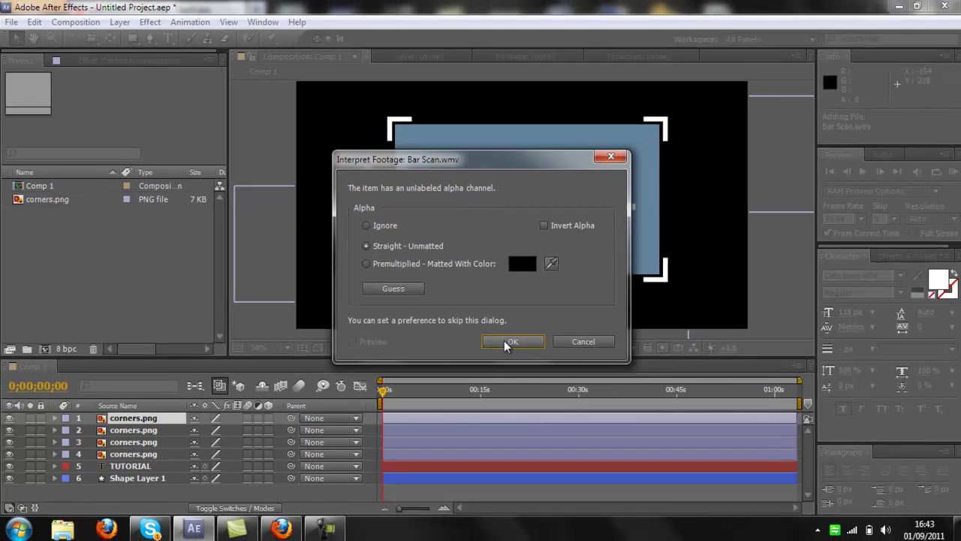
left_click(591, 374)
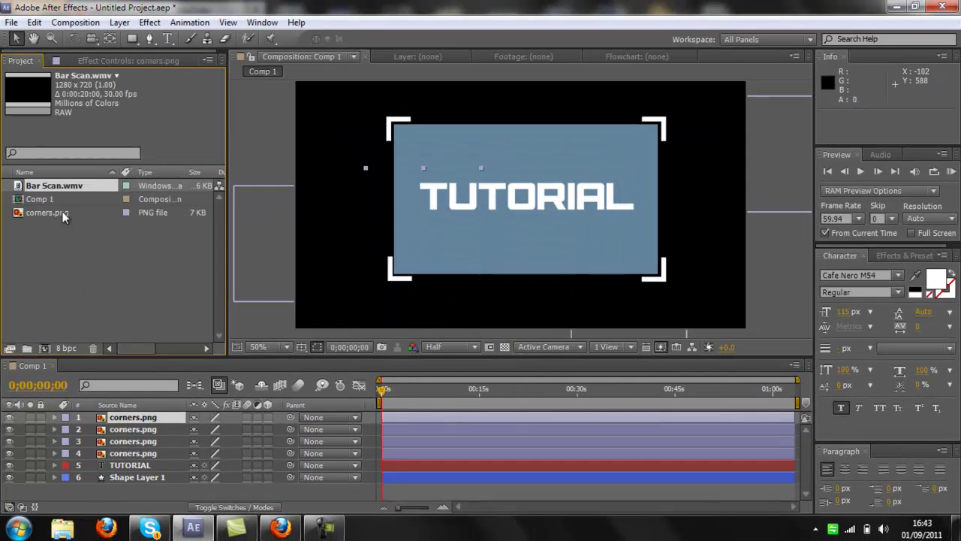
left_click_drag(60, 188, 114, 418)
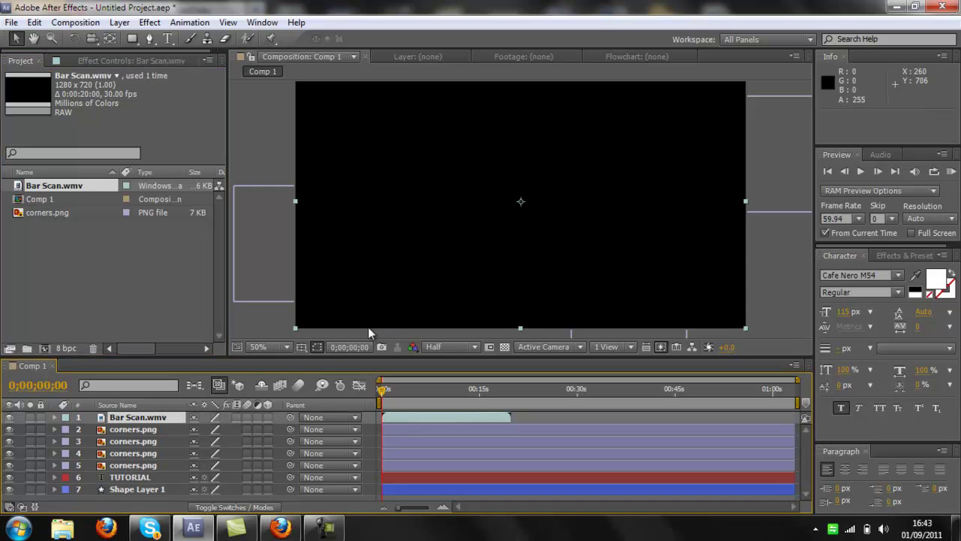
Set Bar Scan.wmv's blending mode to Screen and shift the layer to start about 5;47 before the composition begins
left_click(246, 507)
left_click(227, 419)
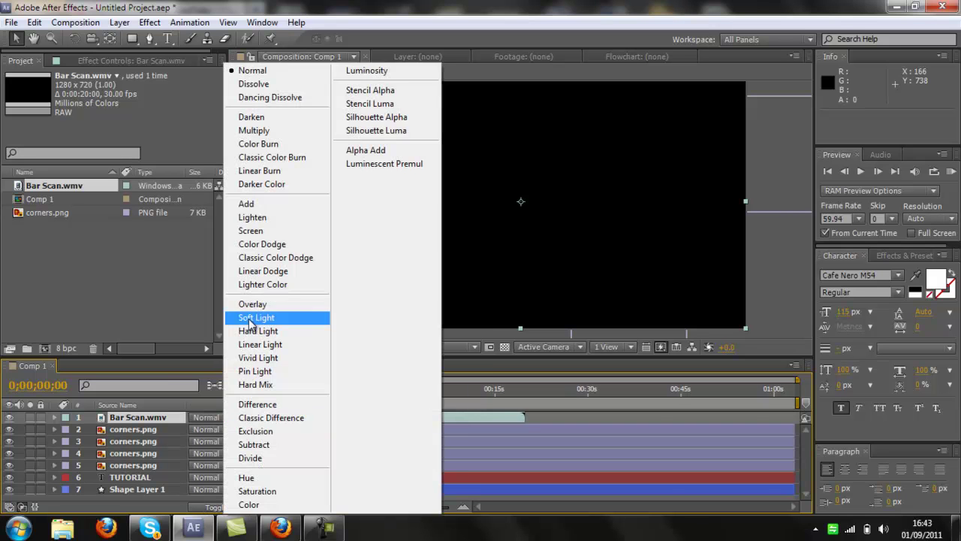
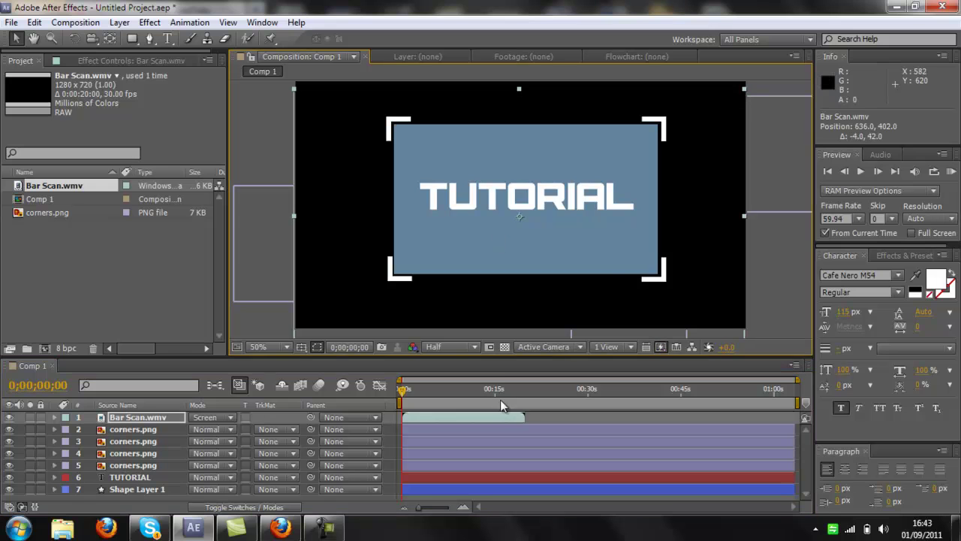
left_click_drag(499, 413, 465, 413)
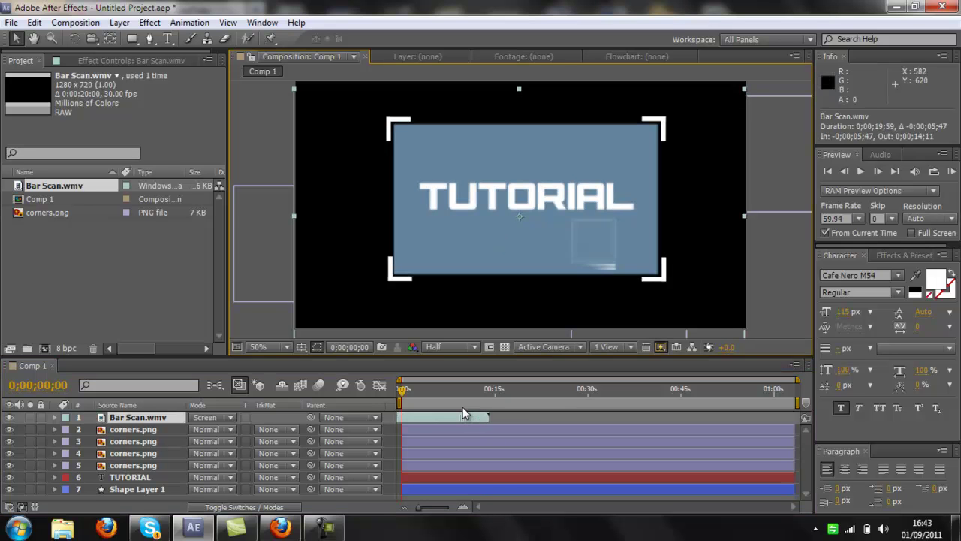
Enlarge the Bar Scan overlay to about 569%, 376% and position it at about -520, 78
left_click_drag(518, 225, 398, 185)
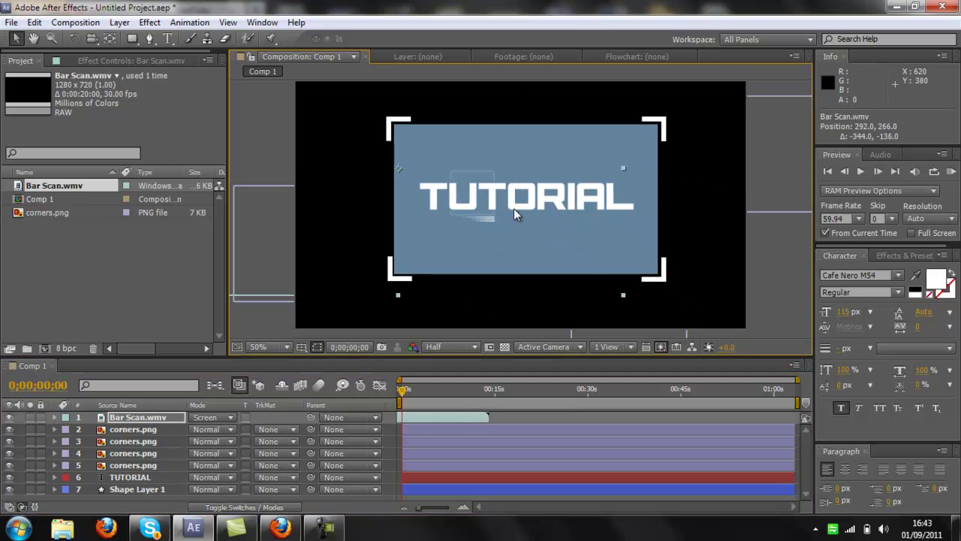
scroll(514, 208, "down", 4)
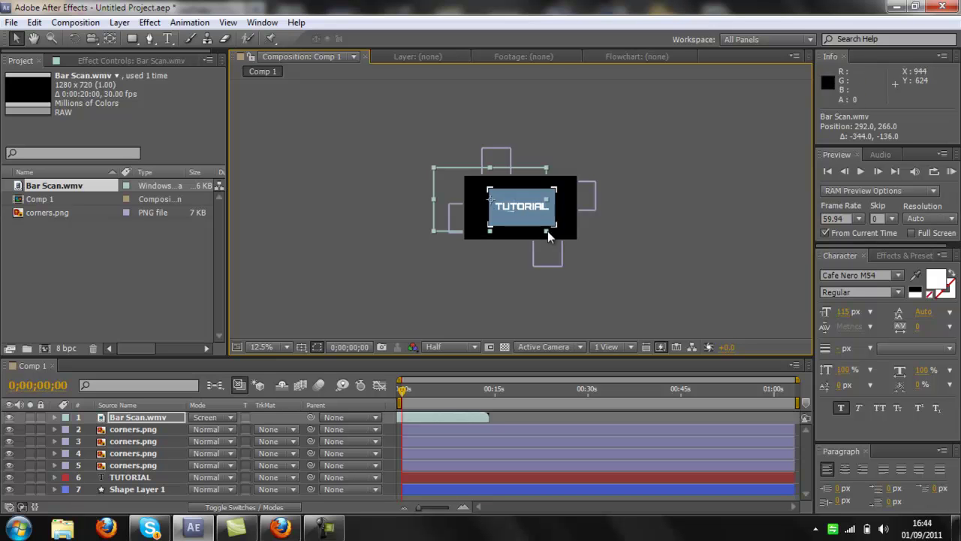
left_click_drag(548, 230, 811, 319)
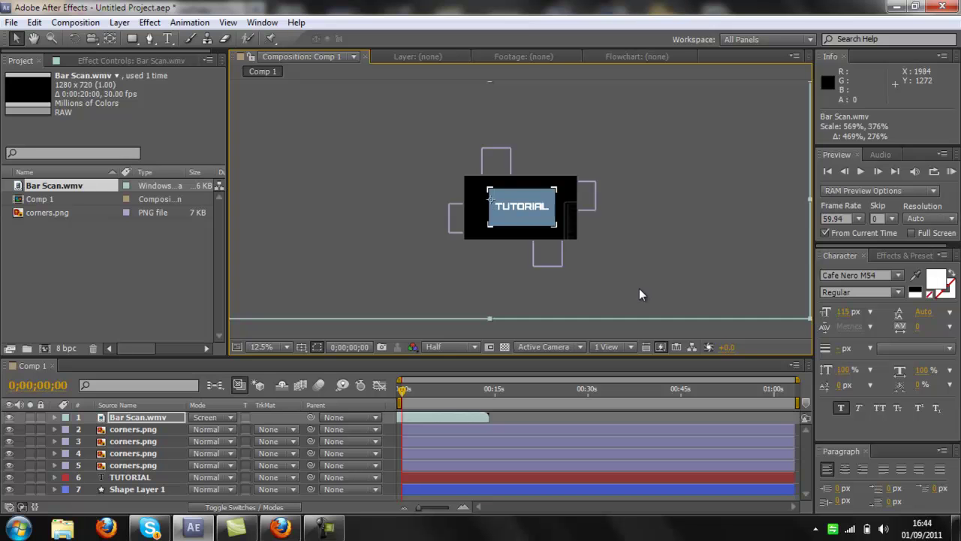
scroll(639, 294, "up", 1)
left_click_drag(639, 294, 641, 218)
scroll(612, 189, "down", 1)
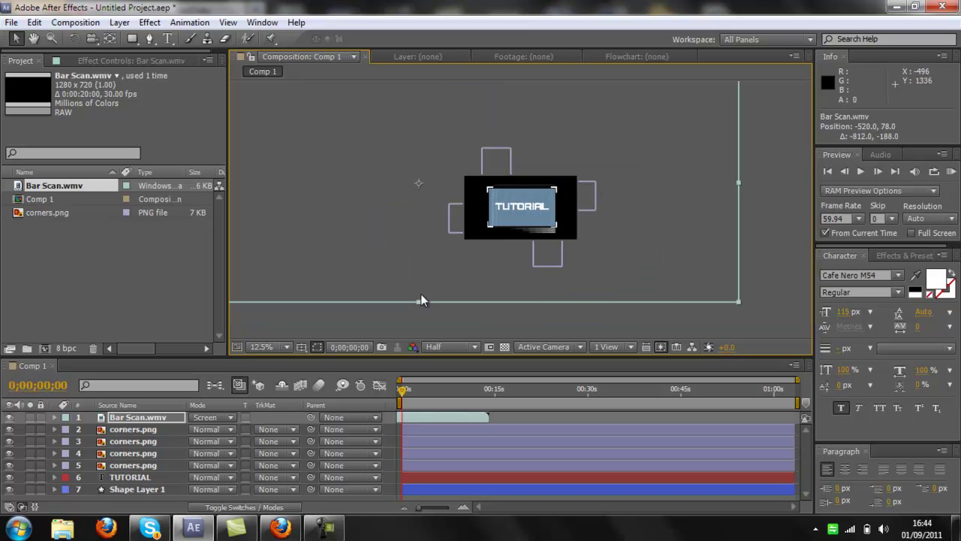
Flatten the Bar Scan overlay's height to fit the blue-grey rectangle and position it at about -528, 142
left_click_drag(417, 301, 417, 287)
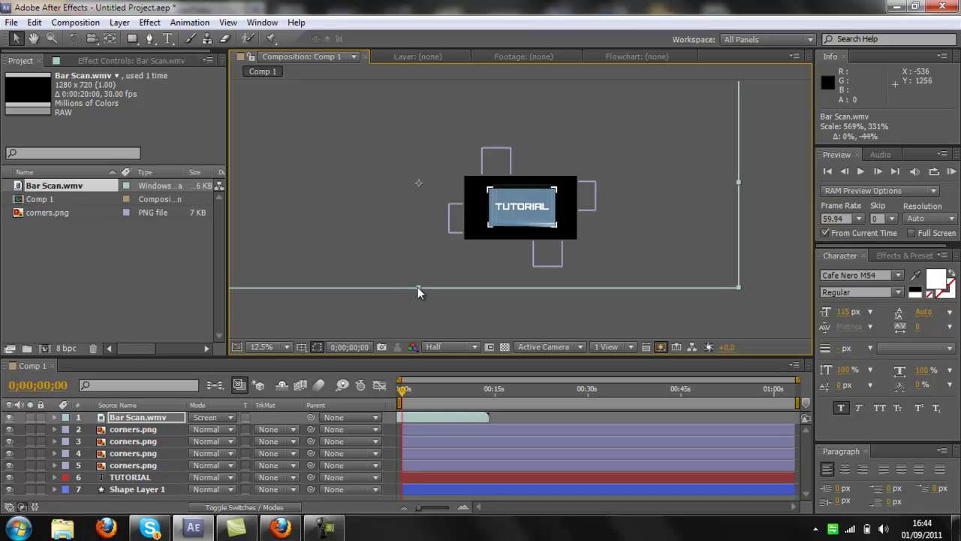
left_click_drag(565, 202, 565, 200)
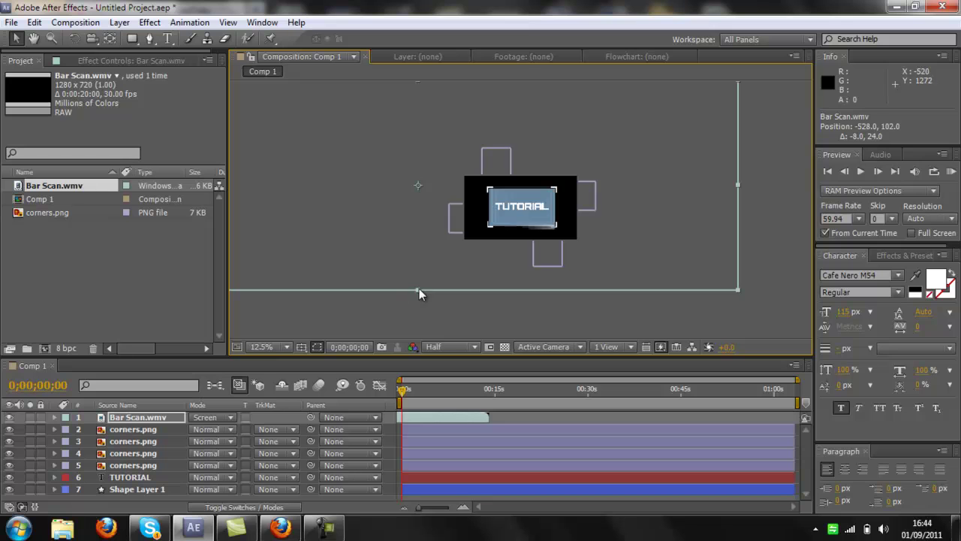
left_click_drag(419, 291, 419, 279)
left_click_drag(563, 161, 563, 164)
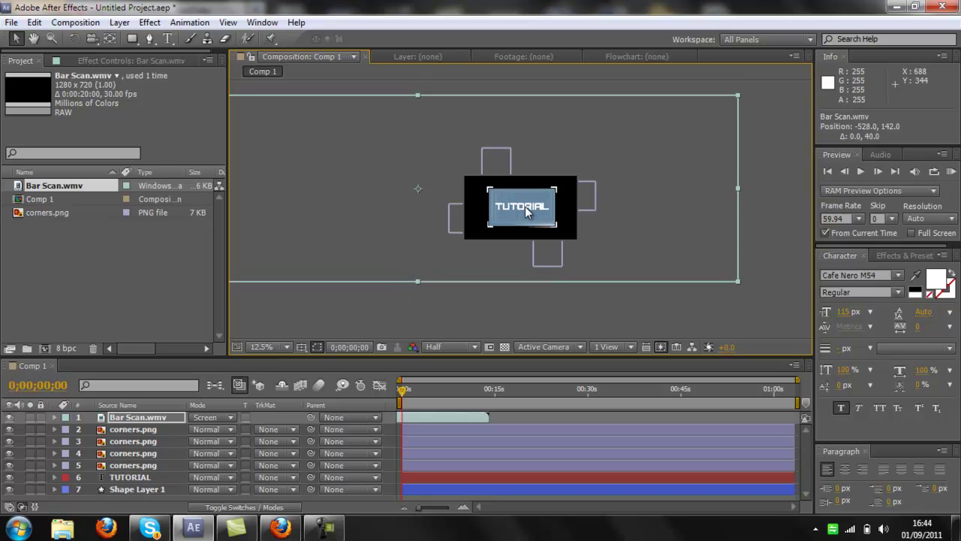
Widen the Bar Scan overlay to a scale of about 620%, 322% and position it at about -640, 70
left_click_drag(738, 189, 699, 197)
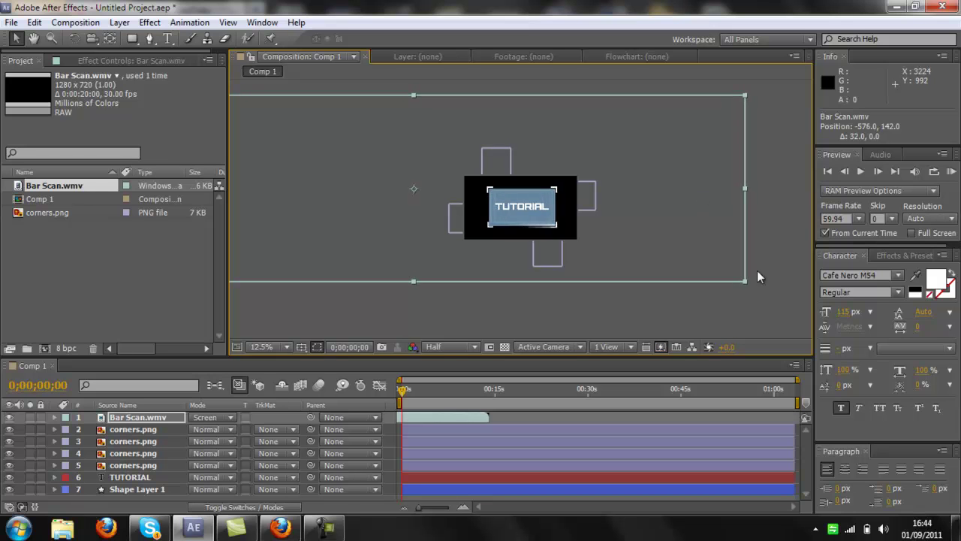
mouse_move(747, 282)
left_mouse_down()
mouse_move(763, 293)
mouse_move(753, 291)
left_mouse_up()
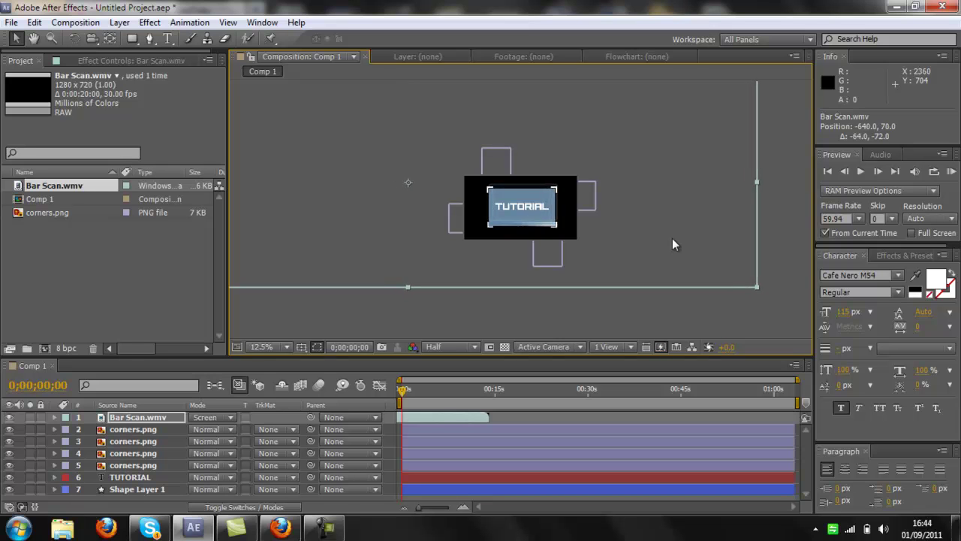
scroll(547, 203, "down", 1)
left_click_drag(464, 143, 464, 146)
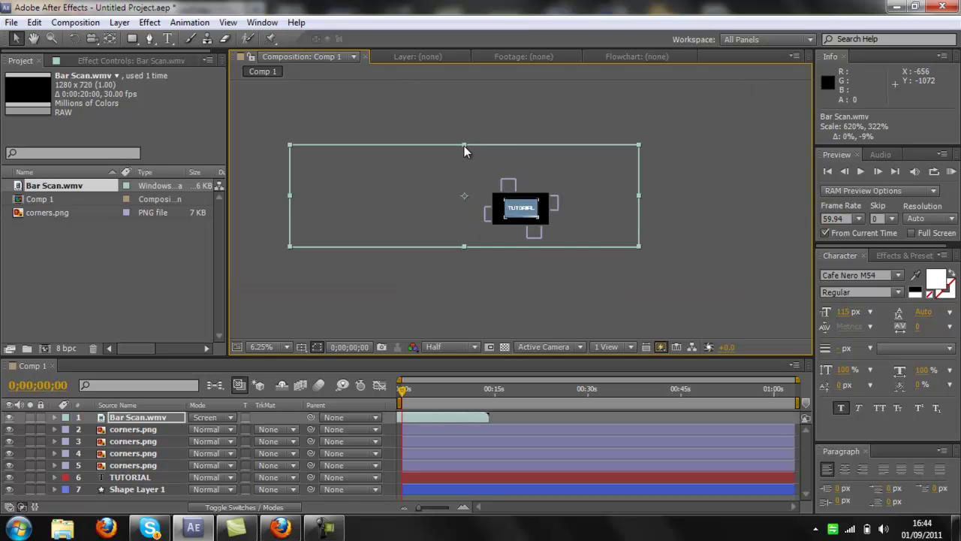
Reduce the Bar Scan overlay's height scale to about 278%, position it at about -646, 134, and scrub to about 0;00;11;07
key("period")
key("period")
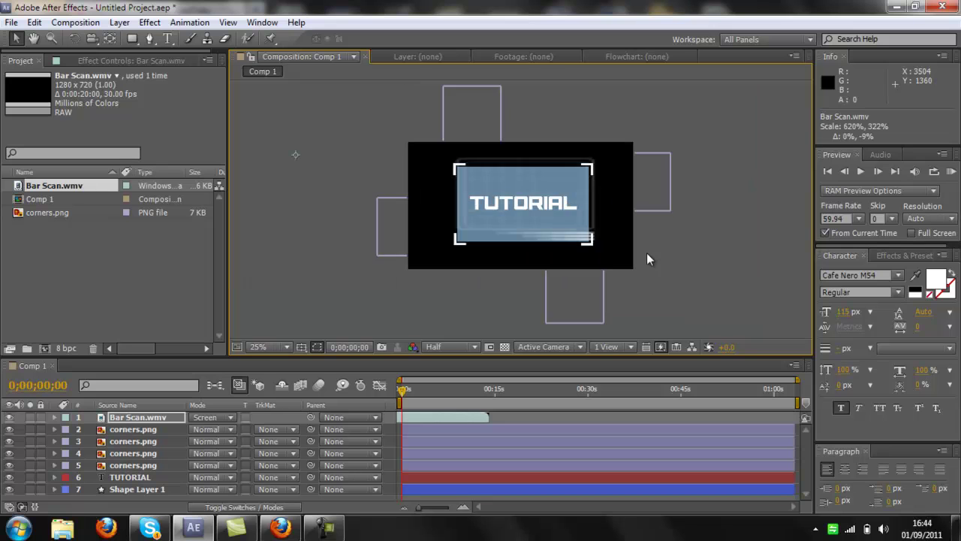
key("comma")
key("comma")
key("comma")
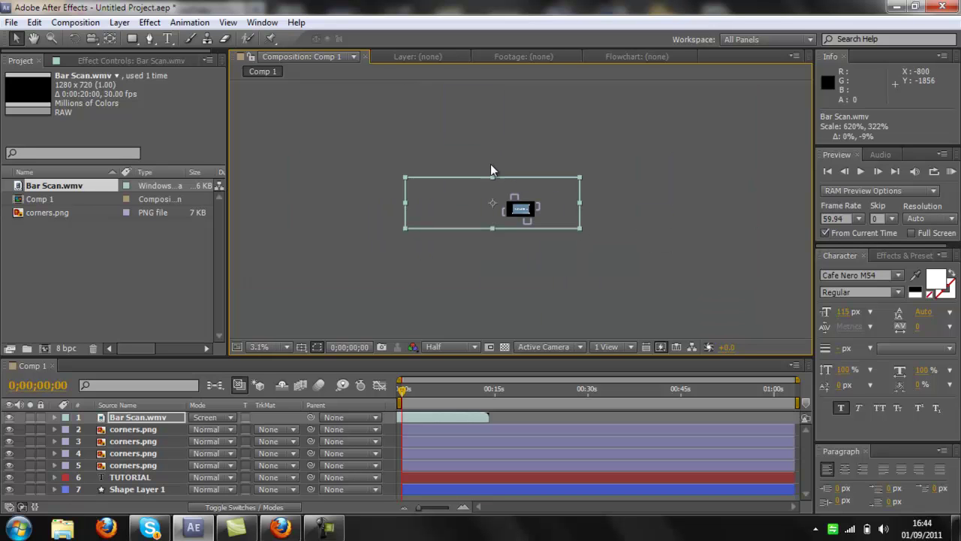
key("period")
key("period")
key("period")
key("period")
key("period")
key("period")
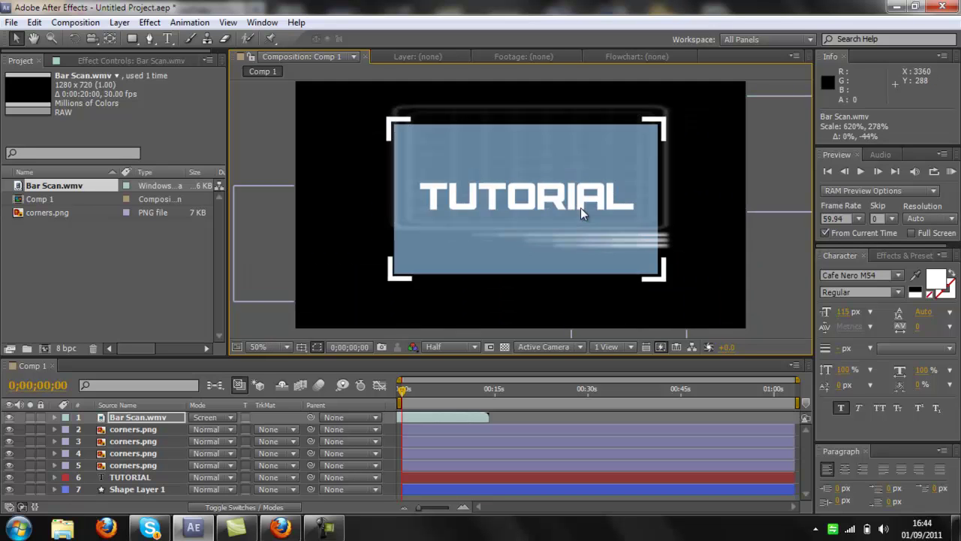
left_click_drag(555, 143, 550, 165)
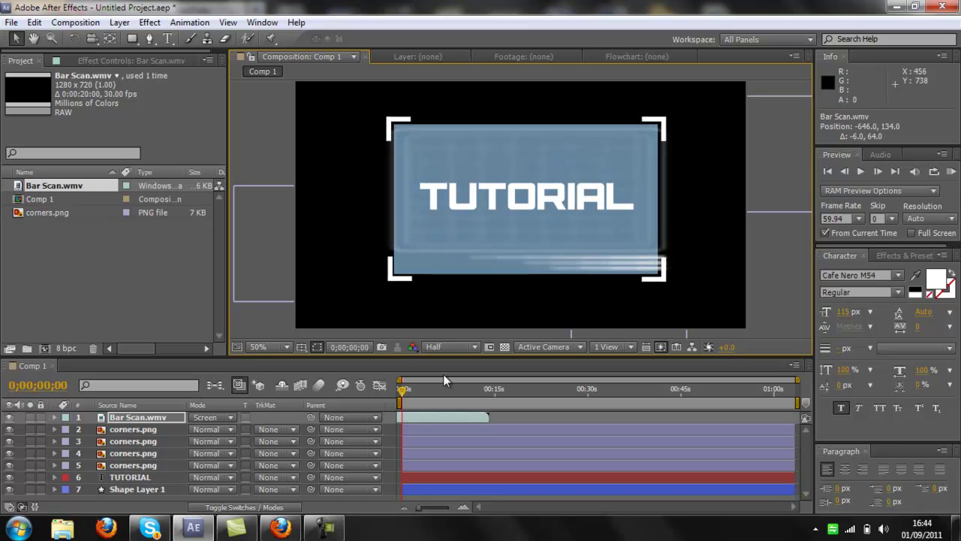
left_click(409, 397)
left_click_drag(424, 389, 471, 383)
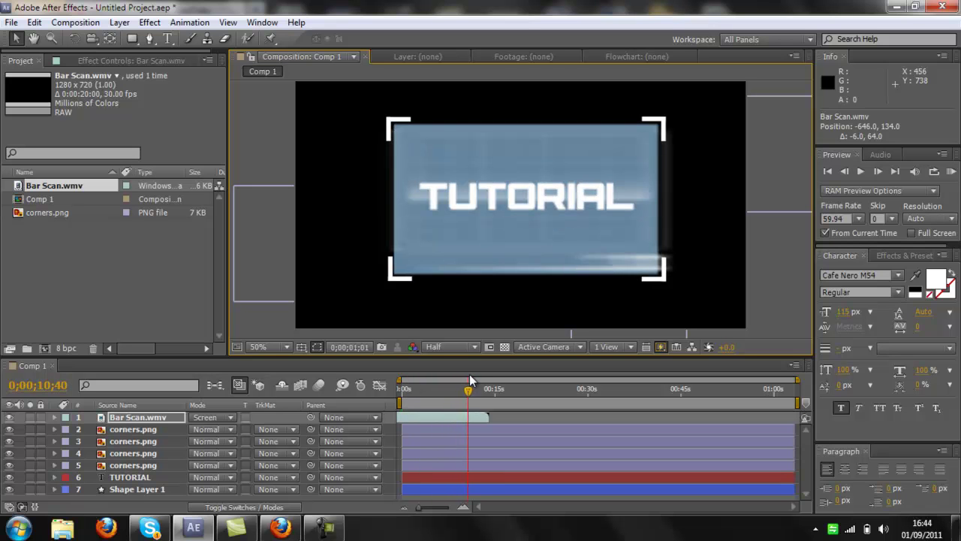
Search the effects for "cc" and apply CC Light Sweep to Shape Layer 1
left_click(901, 254)
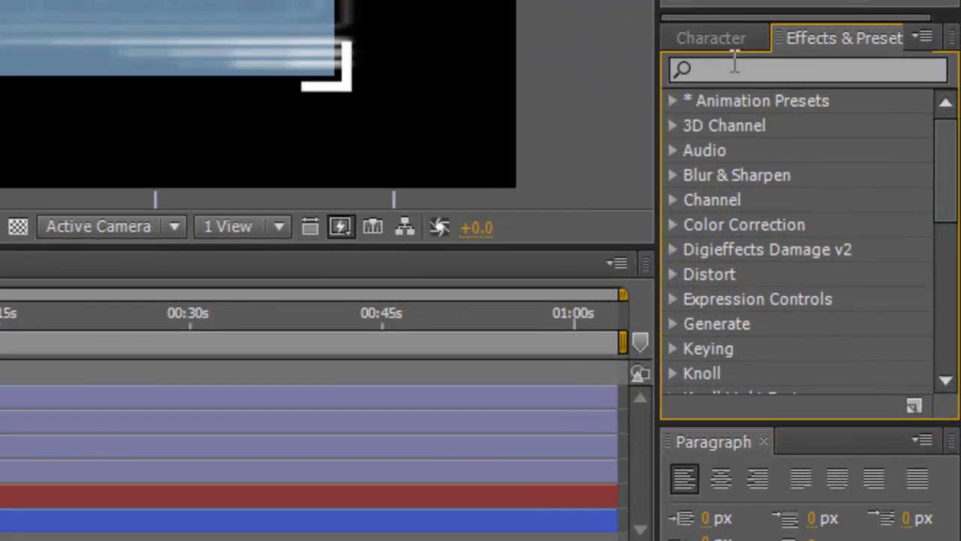
left_click(852, 269)
type("cc")
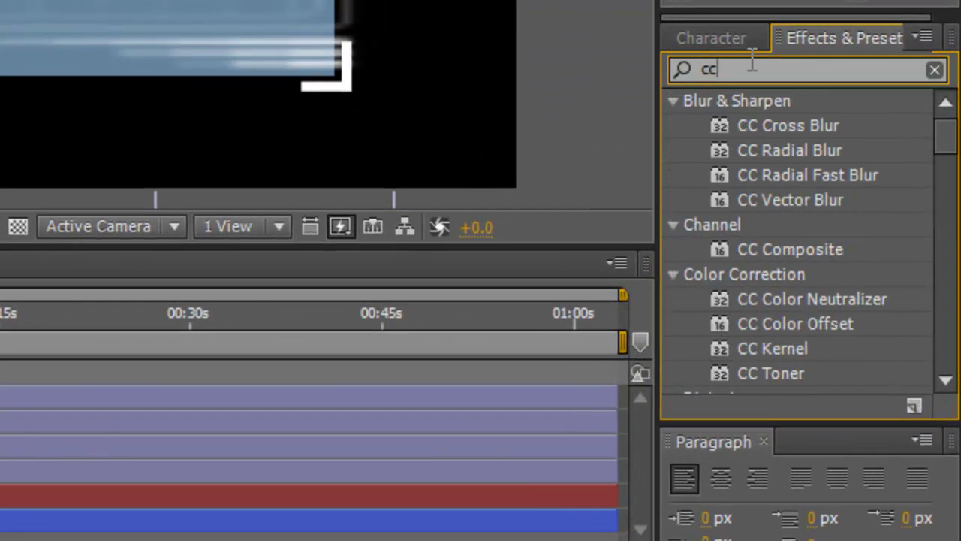
left_click_drag(946, 148, 945, 232)
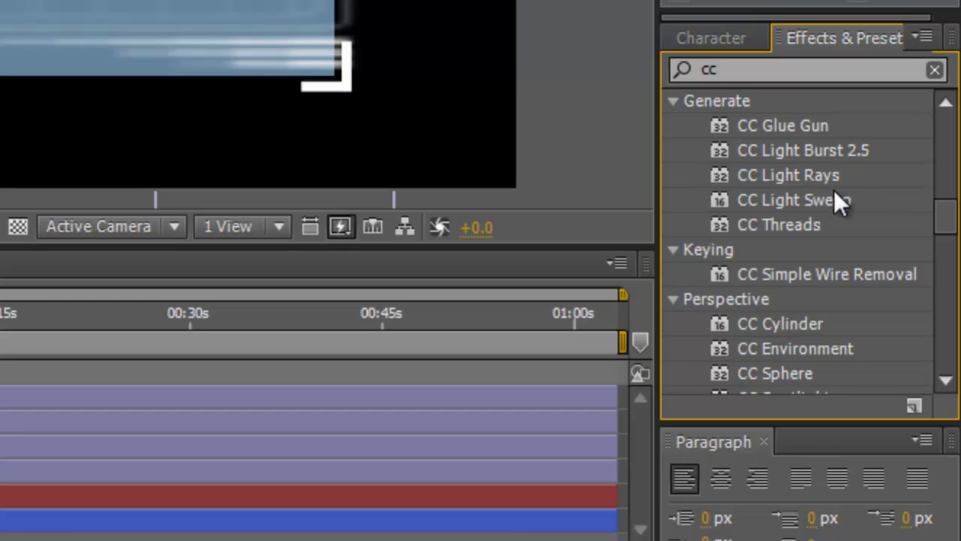
left_click_drag(840, 201, 522, 422)
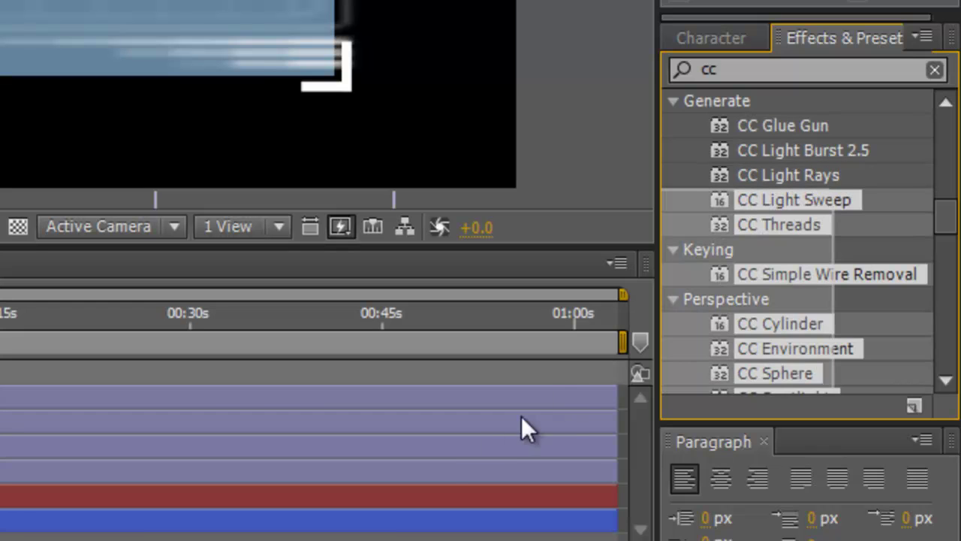
left_click_drag(818, 204, 423, 525)
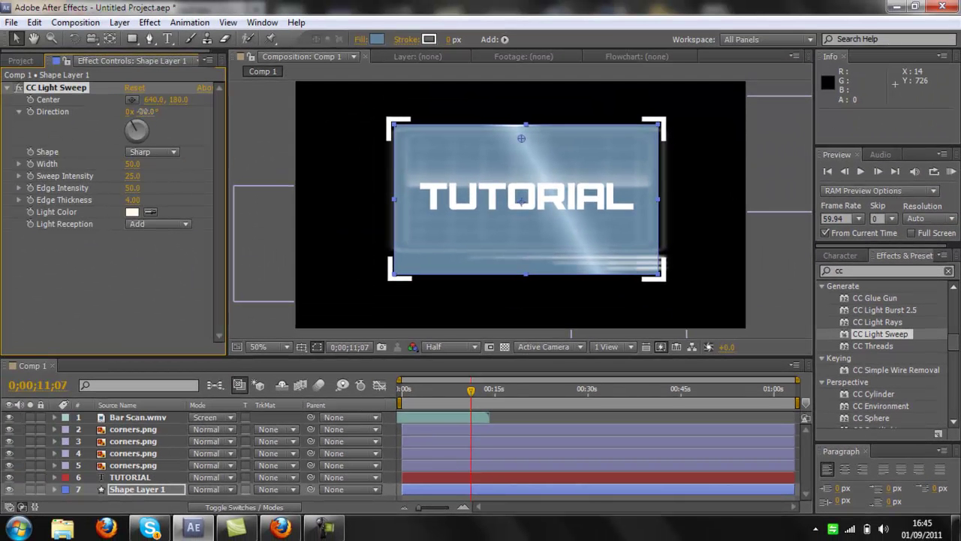
Try CC Light Sweep directions of -90° and 0°, and set the direction to 90°
mouse_move(141, 111)
left_mouse_down()
mouse_move(111, 115)
mouse_move(137, 124)
left_mouse_up()
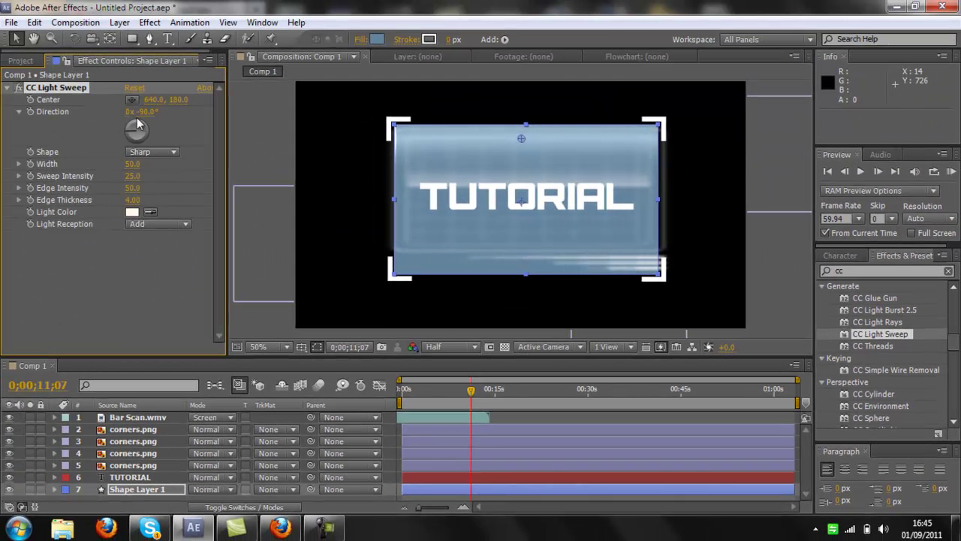
left_click(144, 113)
key("Return")
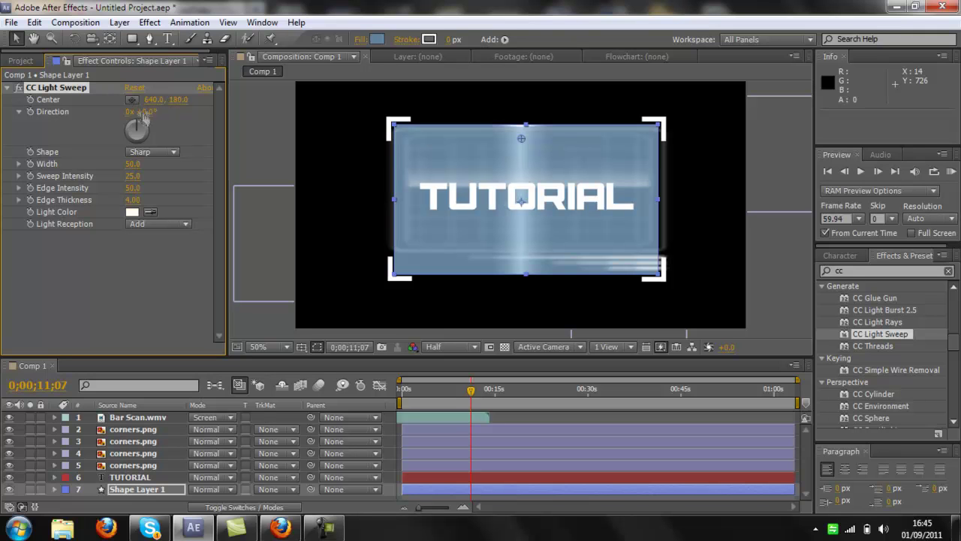
left_click(144, 113)
type("90")
key("Return")
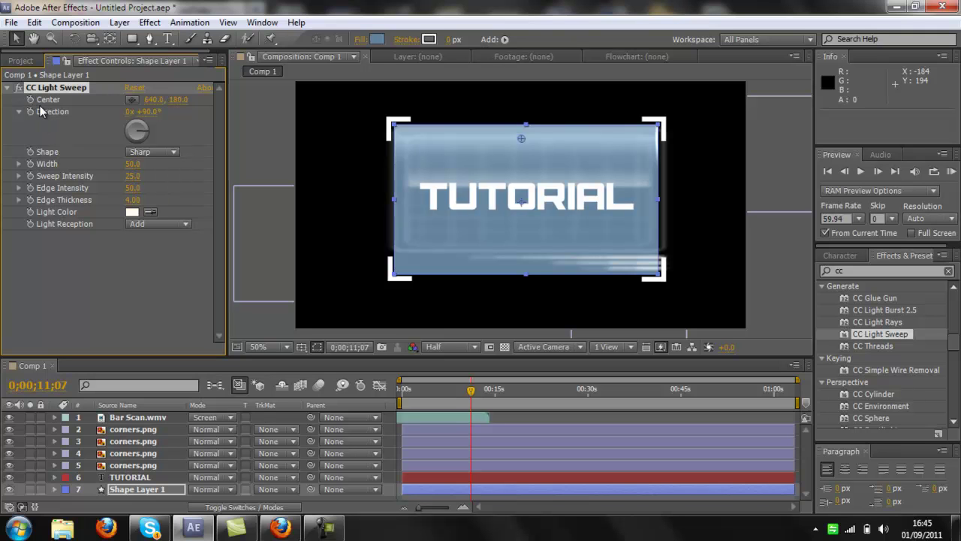
Try animating the light sweep's center vertically to about 504 and 350, and delete CC Light Sweep from Shape Layer 1
left_click_drag(179, 99, 336, 109)
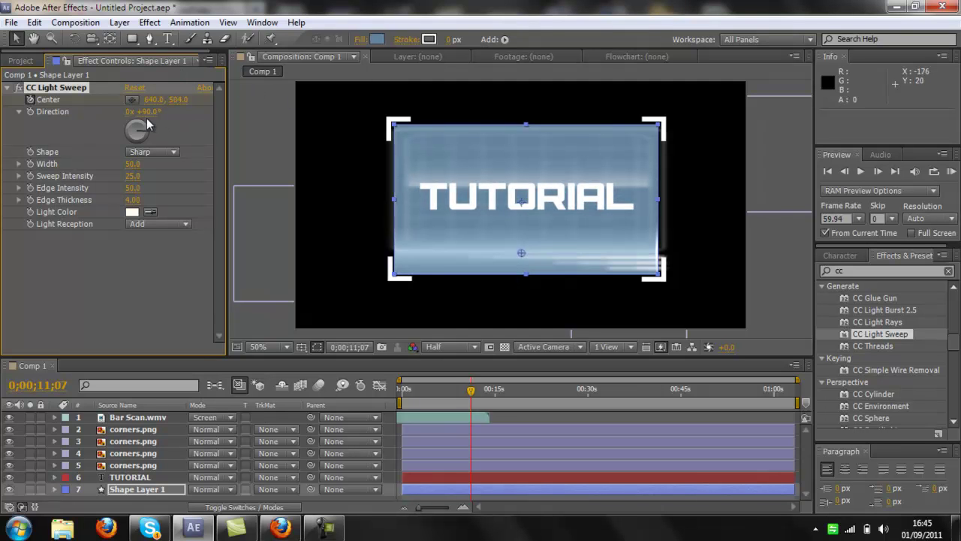
left_click_drag(179, 99, 67, 99)
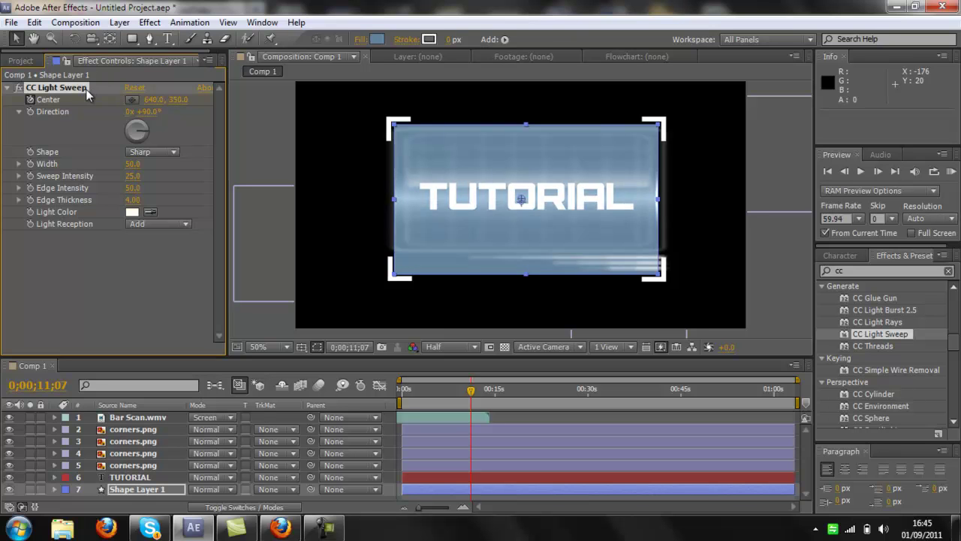
key("Delete")
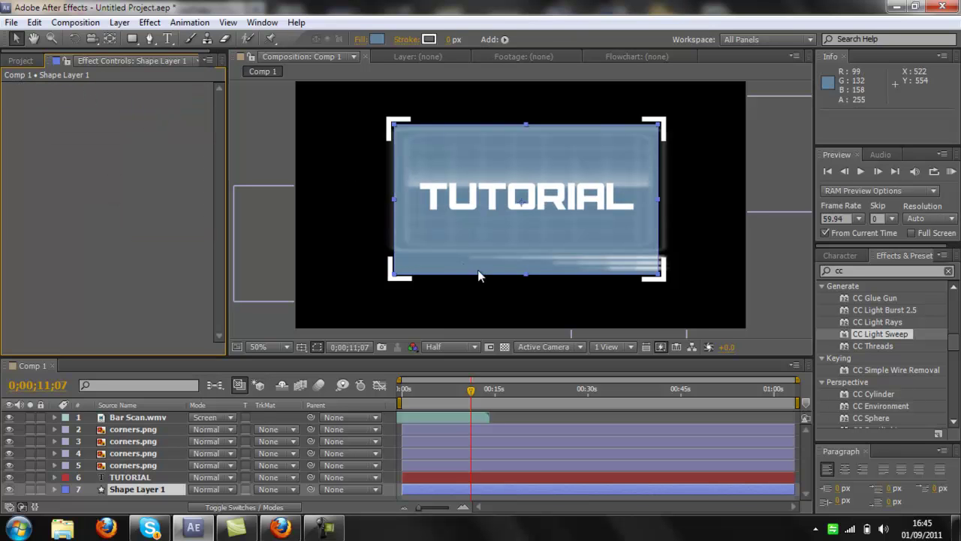
left_click(452, 495)
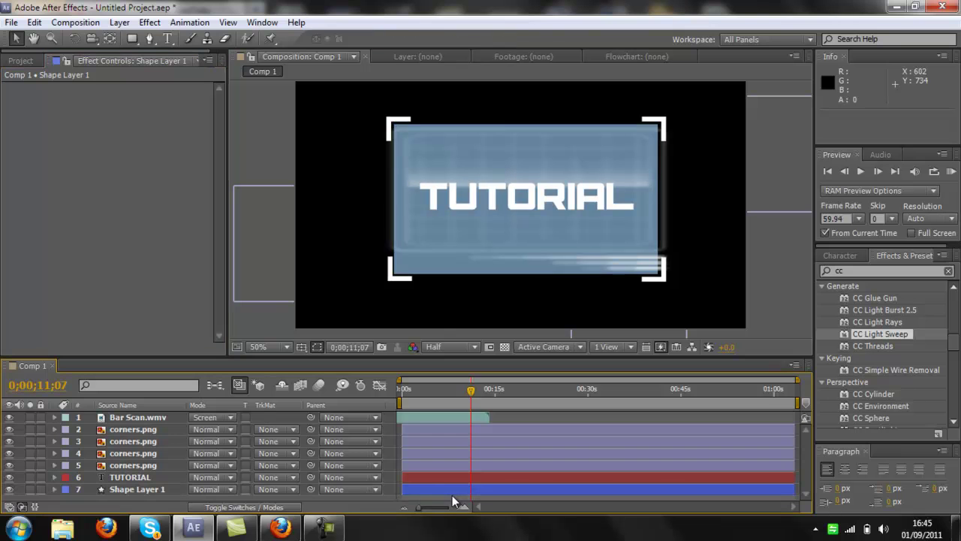
Create a new composition with the default settings and place Comp 1 in it
left_click(75, 22)
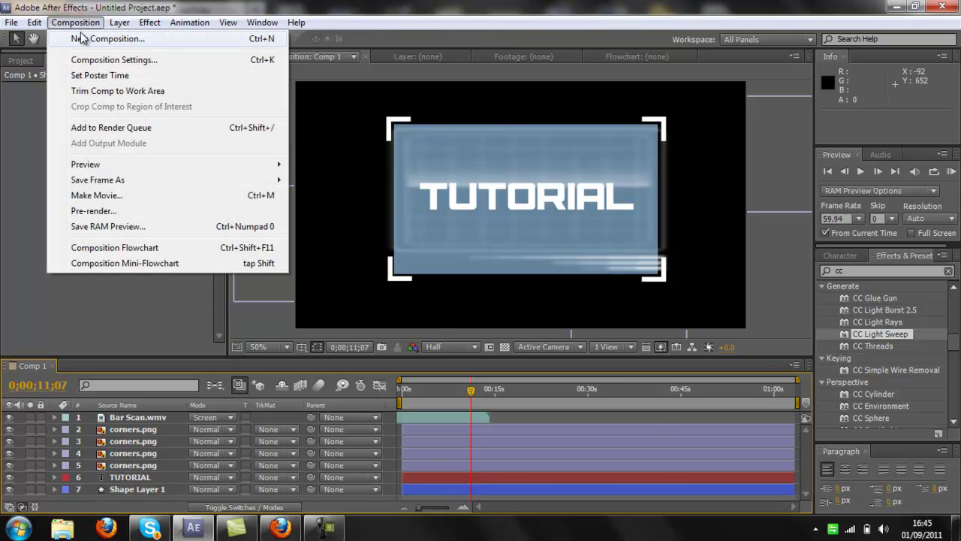
left_click(86, 35)
key("Return")
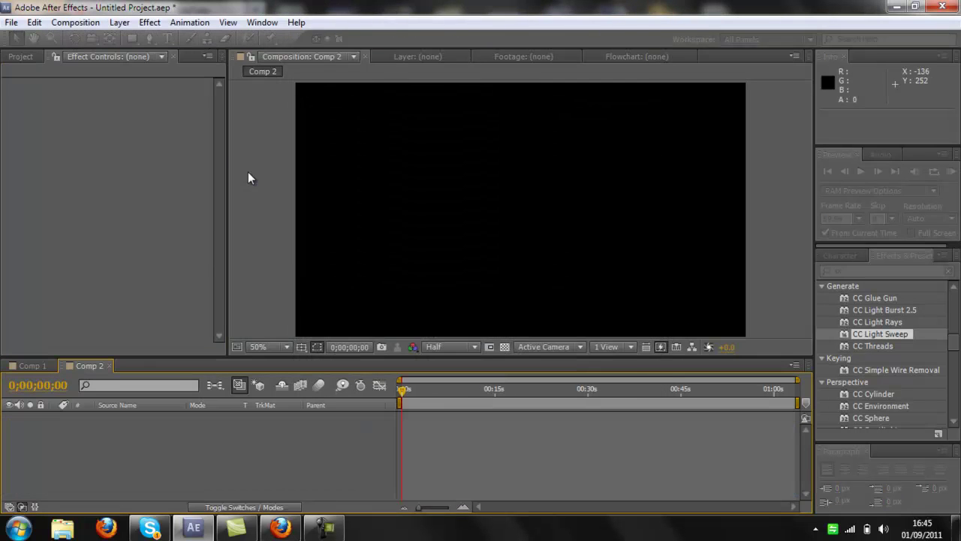
left_click(20, 57)
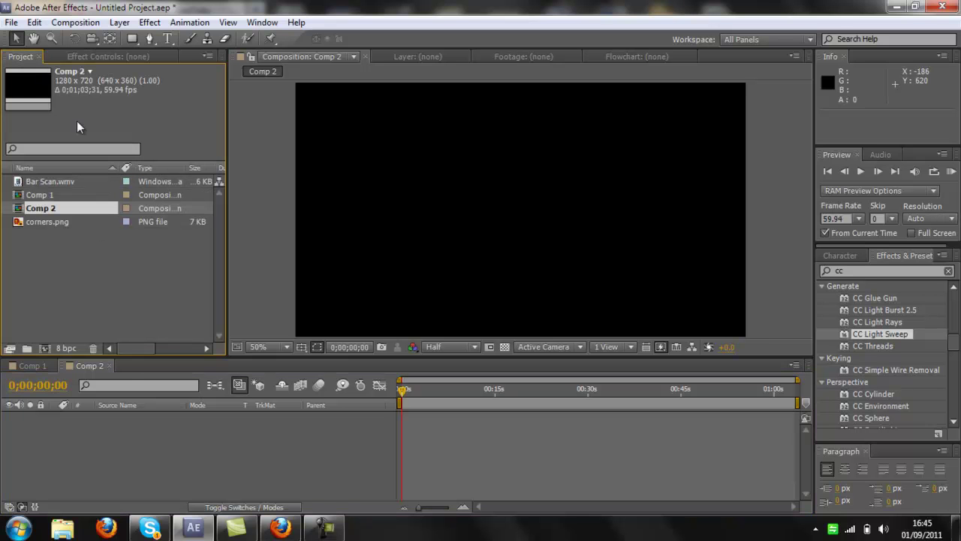
left_click_drag(39, 195, 61, 432)
Set the nested Comp 1 layer's opacity to 52%
key("t")
key("alt+shift+t")
left_click_drag(199, 429, 168, 429)
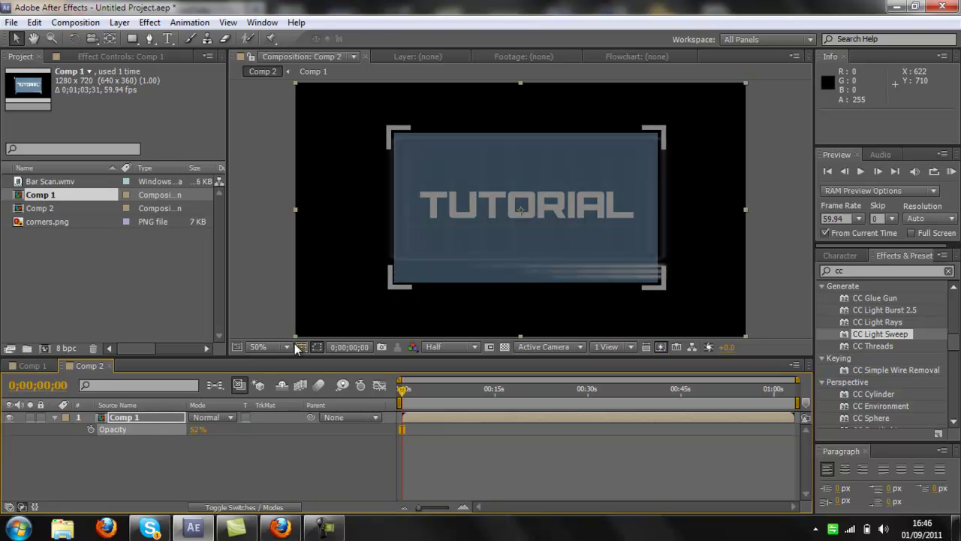
Import Acog vacant.MP4 from the Clips to cut down video folder and place it below the Comp 1 layer in Comp 2
left_click(11, 21)
mouse_move(167, 231)
left_click(233, 225)
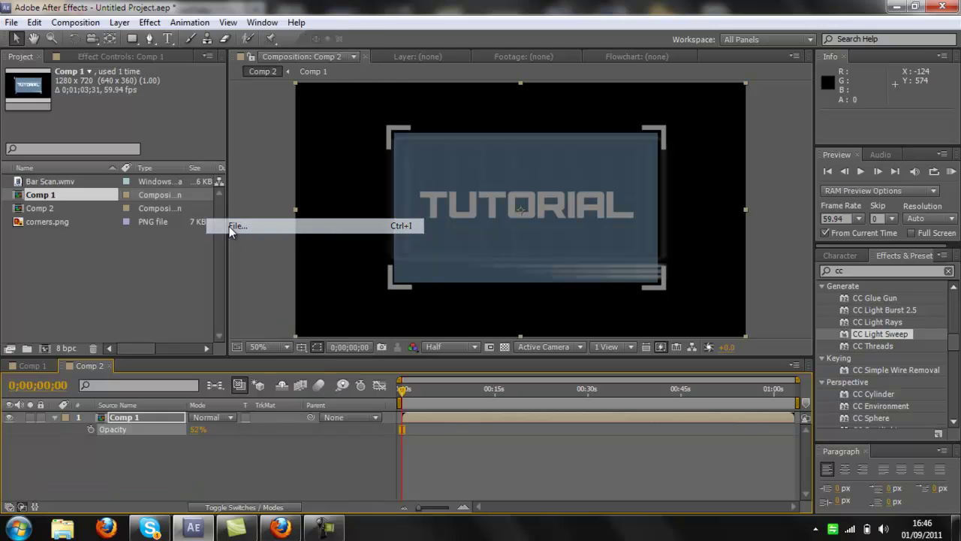
left_click(40, 183)
double_click(259, 97)
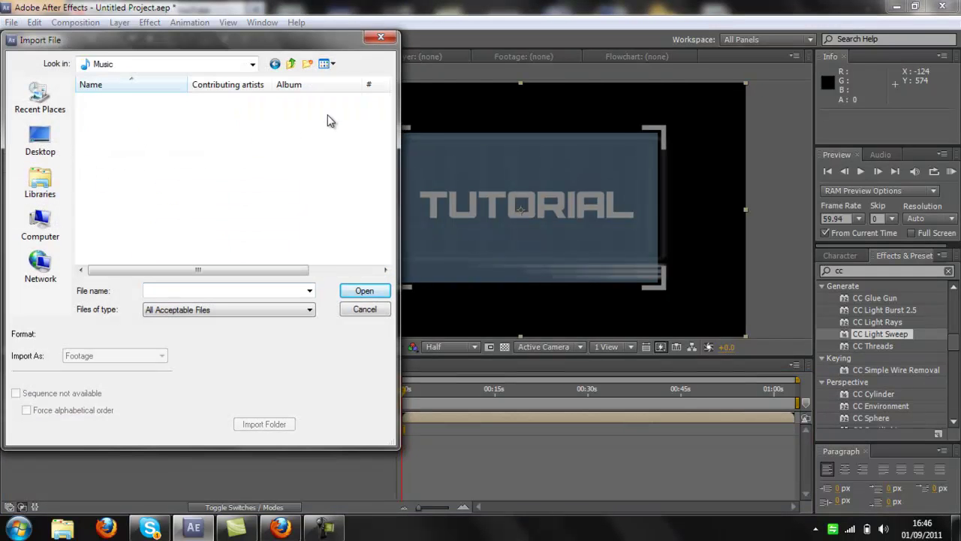
left_click(39, 182)
double_click(324, 149)
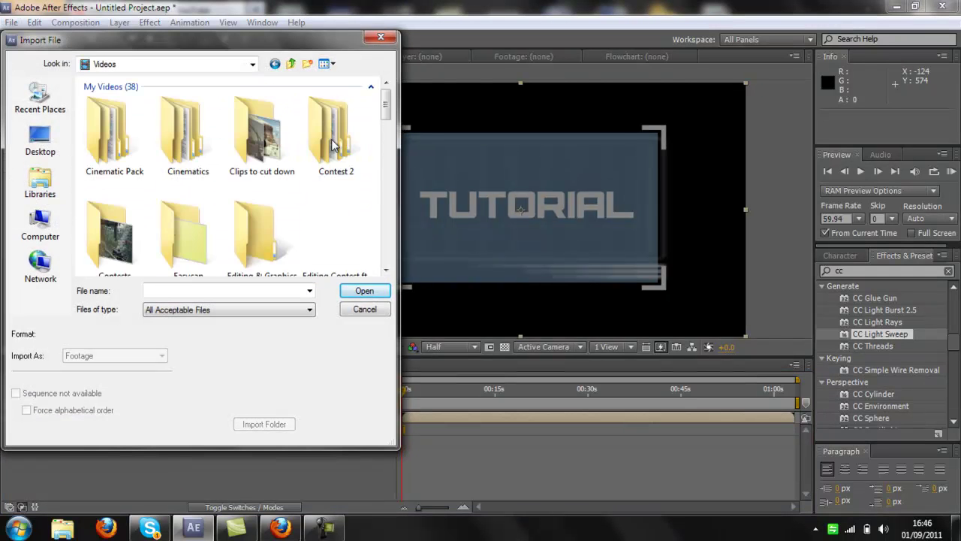
double_click(258, 113)
double_click(205, 136)
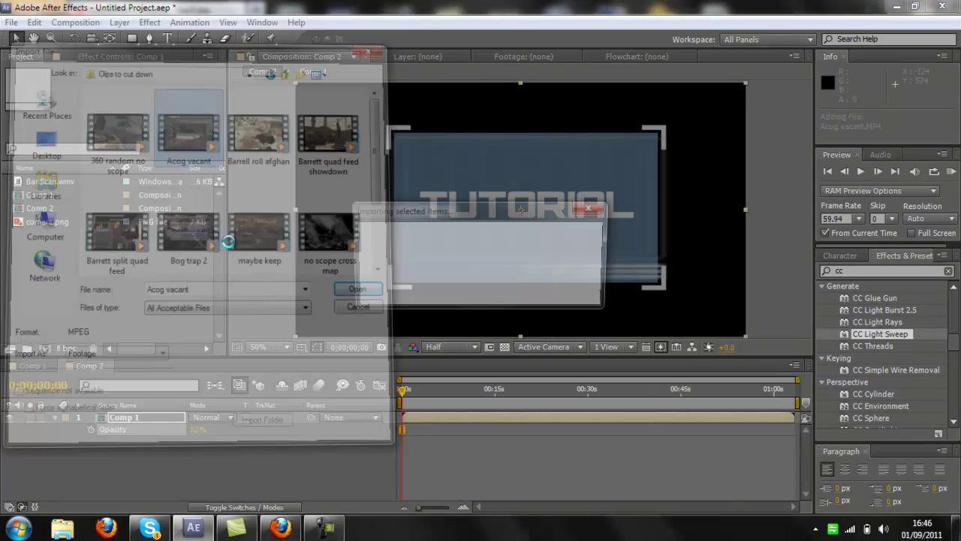
left_click_drag(63, 186, 94, 443)
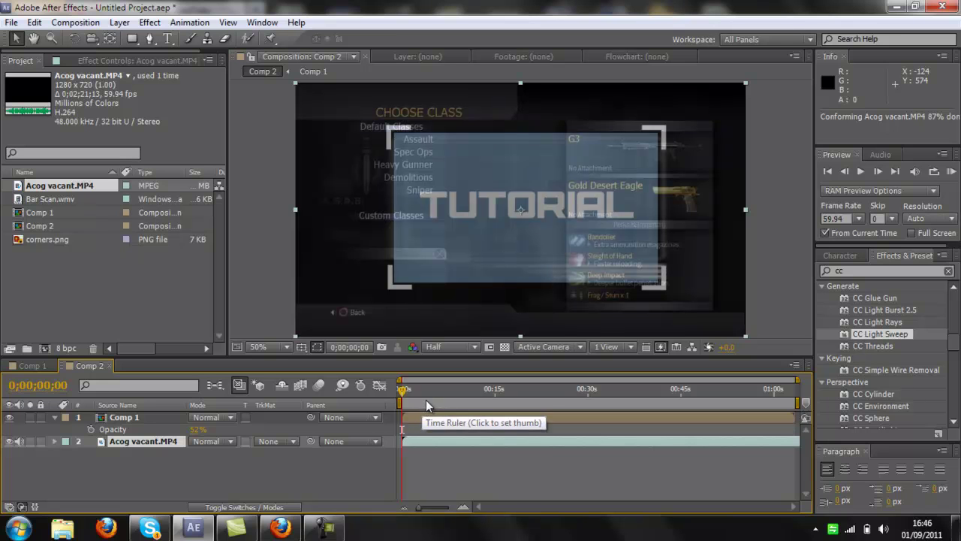
Check the overlay at several points in the first 16 seconds and try the Screen blending mode on the Acog vacant.MP4 layer
left_click(427, 399)
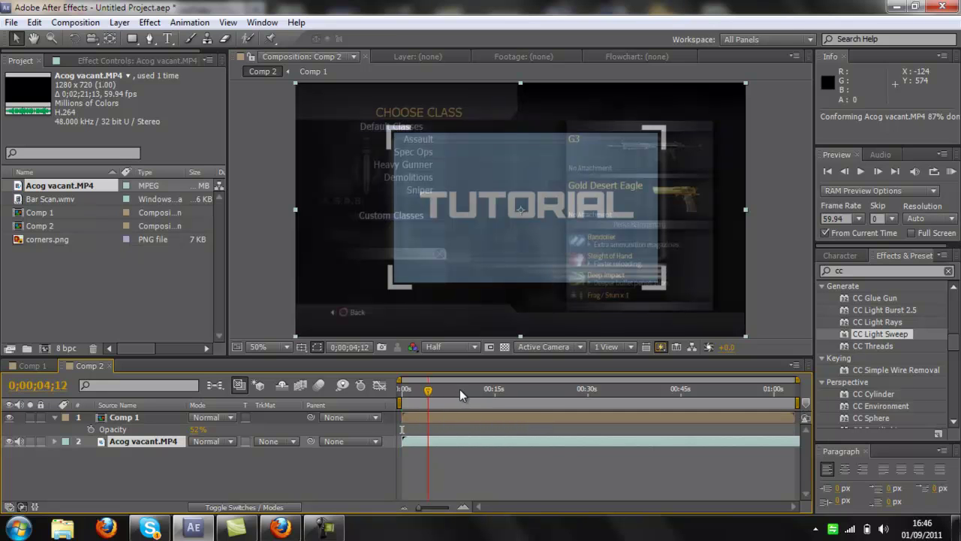
left_click(462, 392)
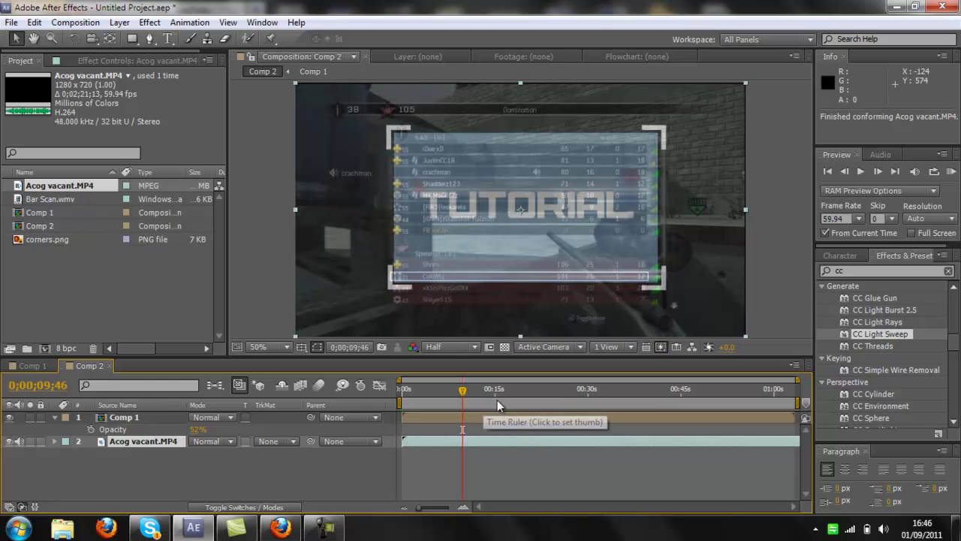
left_click(499, 393)
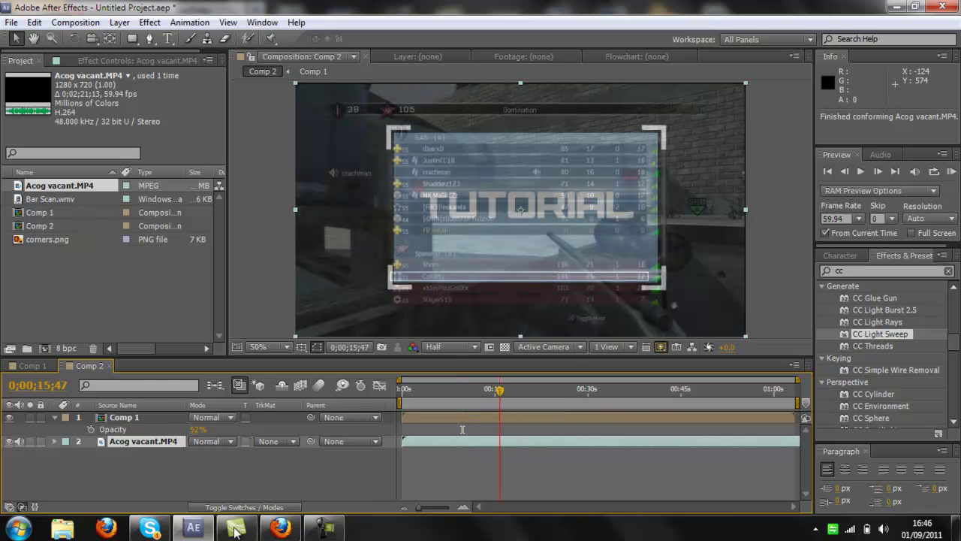
left_click(203, 441)
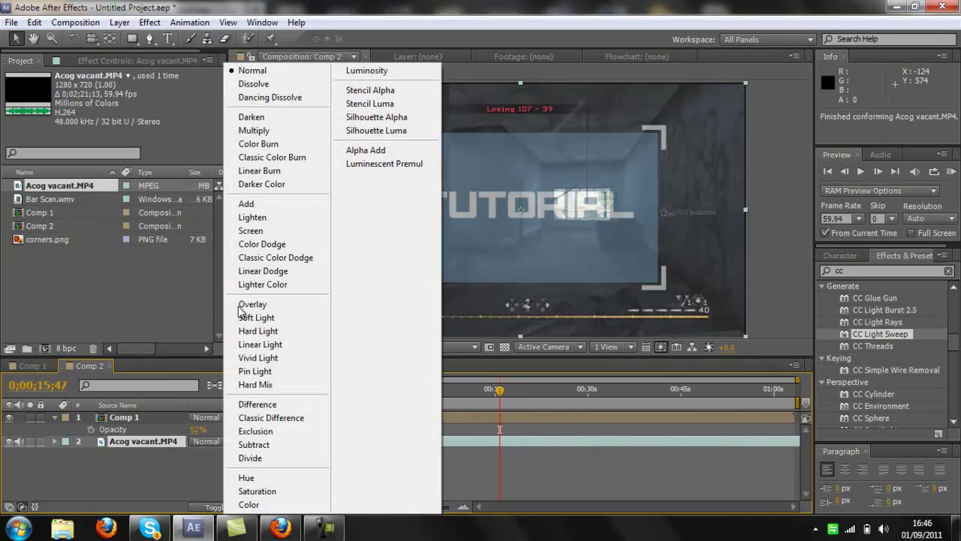
left_click(278, 231)
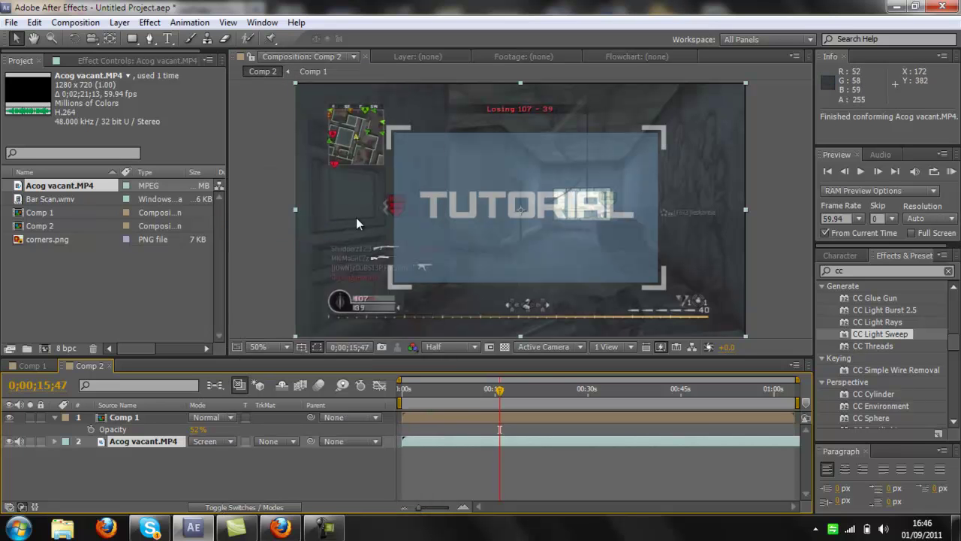
Scale the nested Comp 1 layer to about 70% by 76% and check it over the footage up to about 35 seconds
left_click(422, 419)
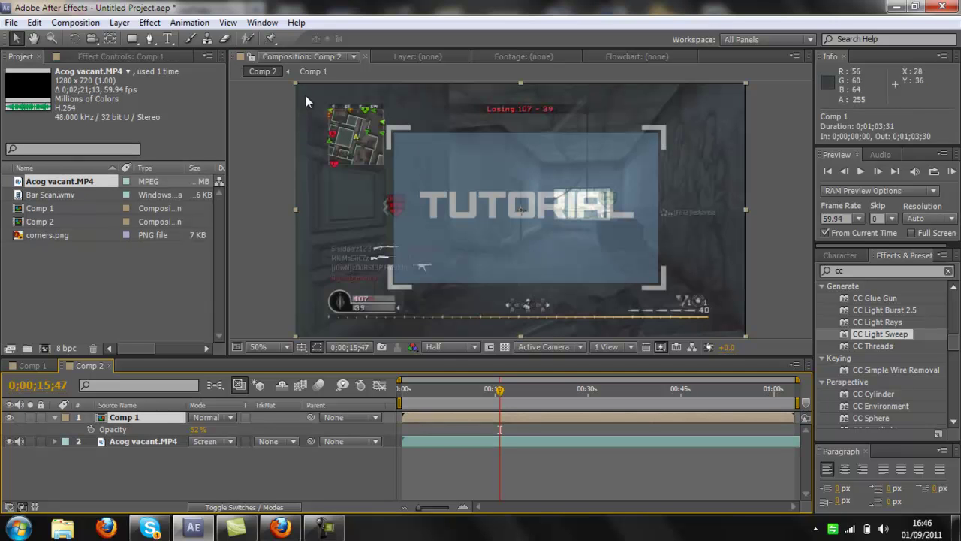
left_click_drag(297, 83, 364, 111)
left_click(483, 392)
left_click(543, 389)
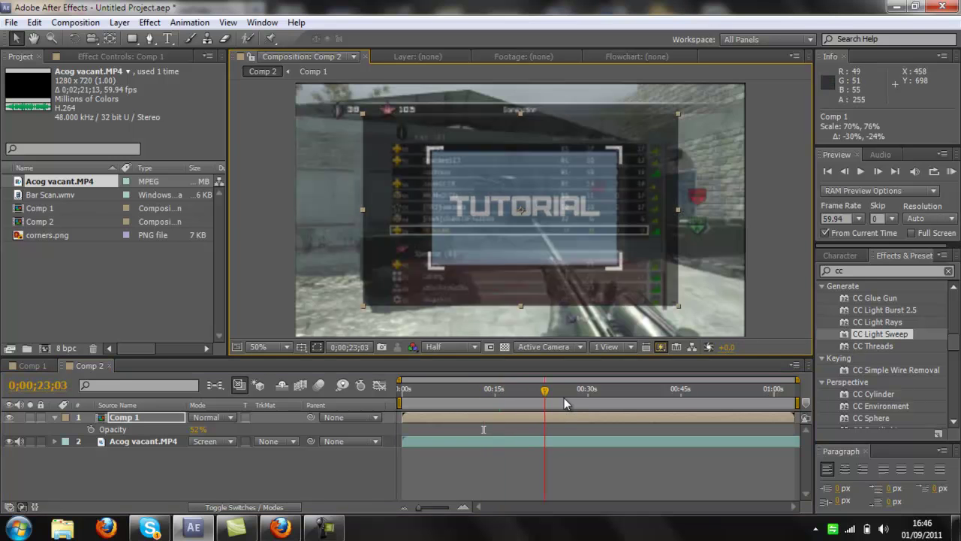
left_click_drag(569, 396, 621, 400)
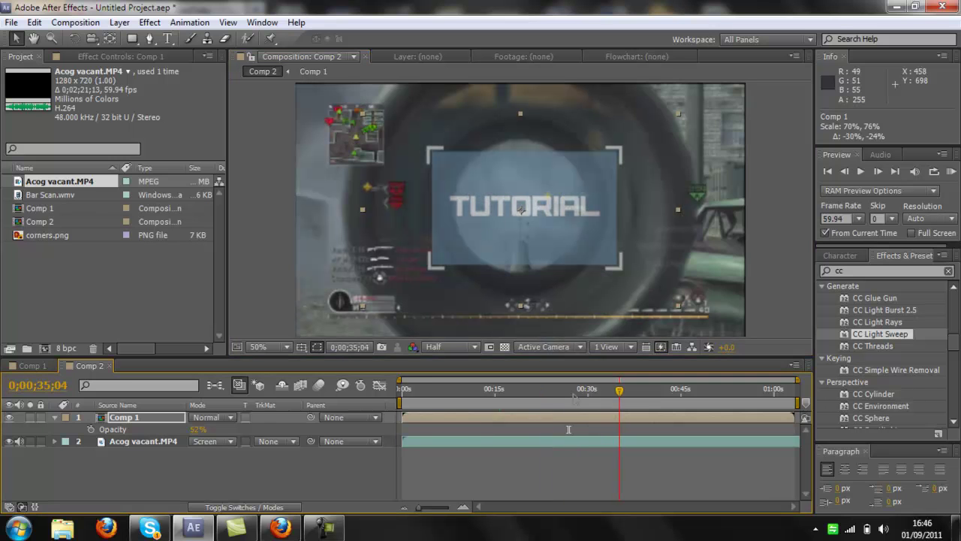
In Comp 1, shift the Bar Scan.wmv layer to start at about -0;00;02;50, and return to Comp 2
left_click(33, 366)
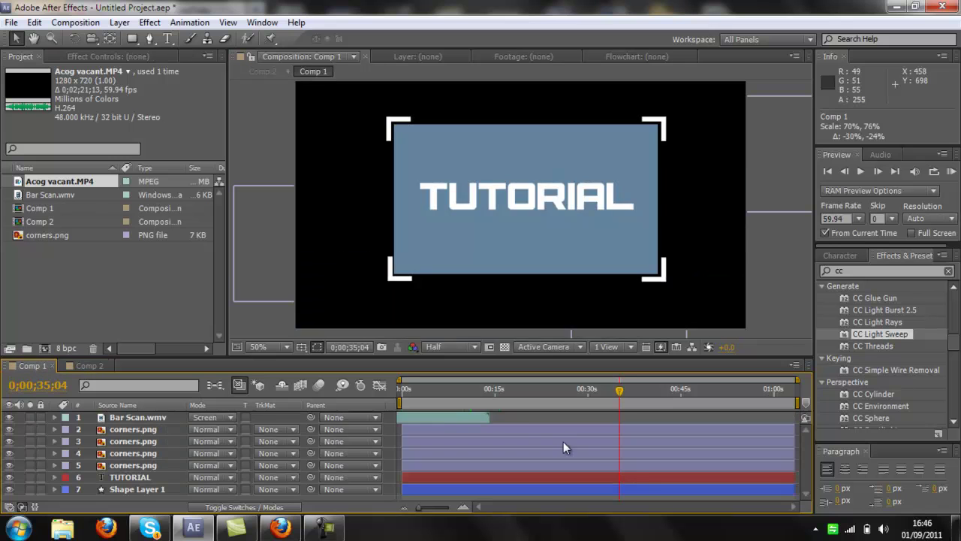
left_click_drag(438, 415, 382, 391)
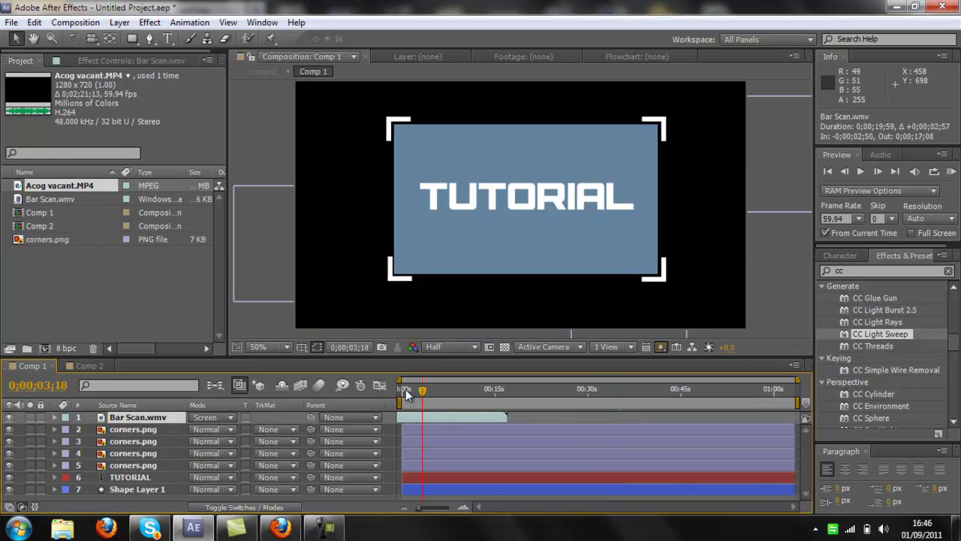
left_click(76, 368)
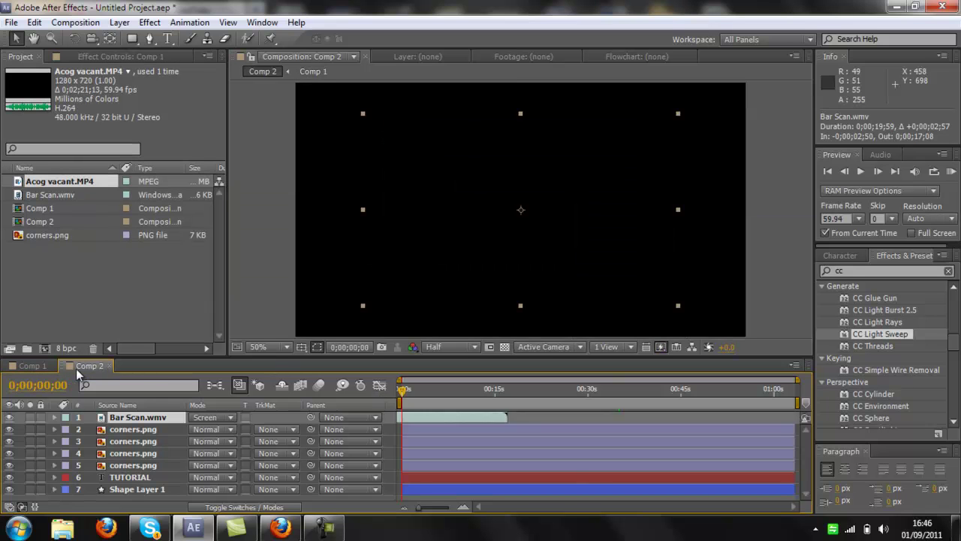
Go to 0;00;05;47 and slide the Acog vacant.MP4 layer earlier so its in point is about -0;00;44;30
left_click_drag(403, 389, 443, 391)
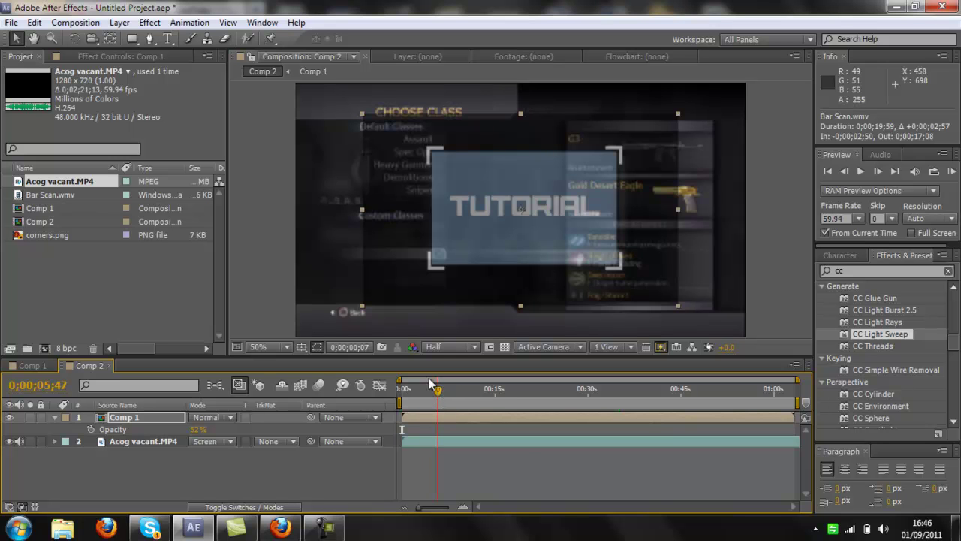
left_click(600, 437)
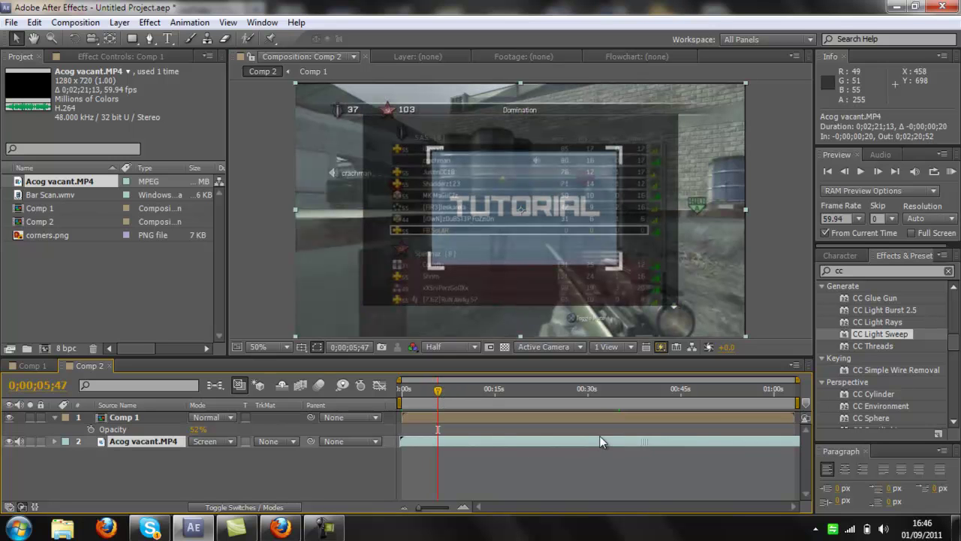
left_click_drag(600, 437, 508, 426)
left_click_drag(400, 435, 356, 438)
left_click(575, 286)
Set the Acog vacant.MP4 layer's blending mode to Normal and the nested Comp 1 layer's mode to Screen
left_click(127, 417)
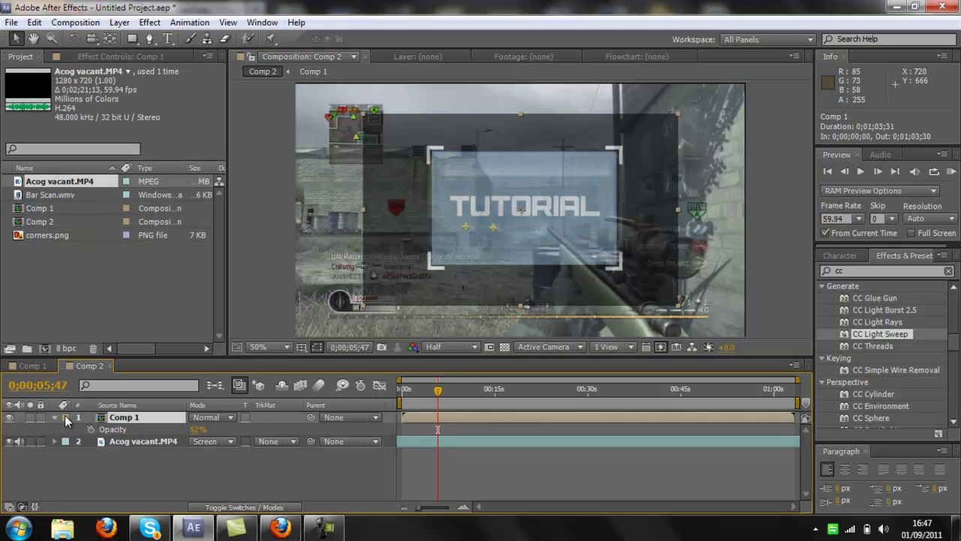
left_click(222, 442)
left_click(255, 73)
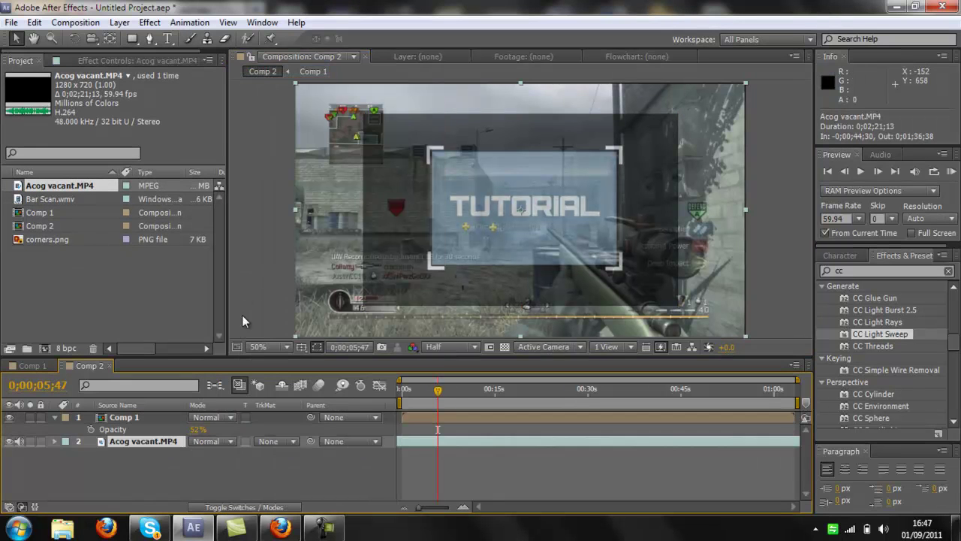
left_click(220, 417)
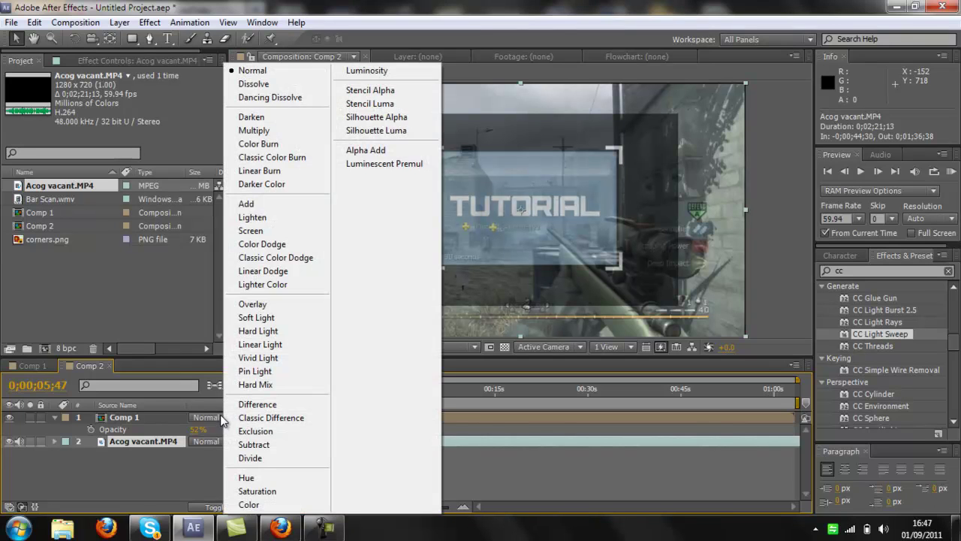
left_click(259, 233)
Move the nested Comp 1 box over the lower-left area of the footage, to position about 338, 438
left_click_drag(582, 214, 441, 242)
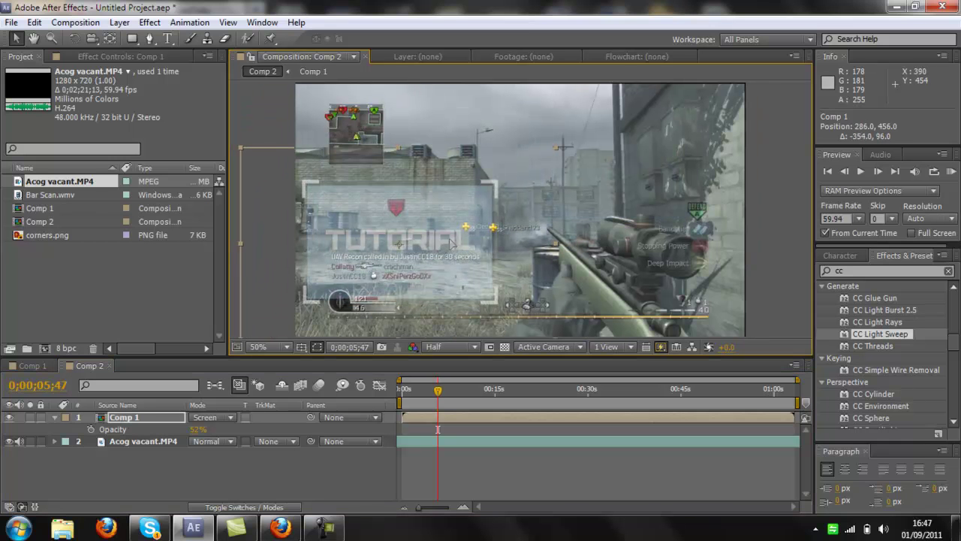
left_click_drag(447, 200, 466, 193)
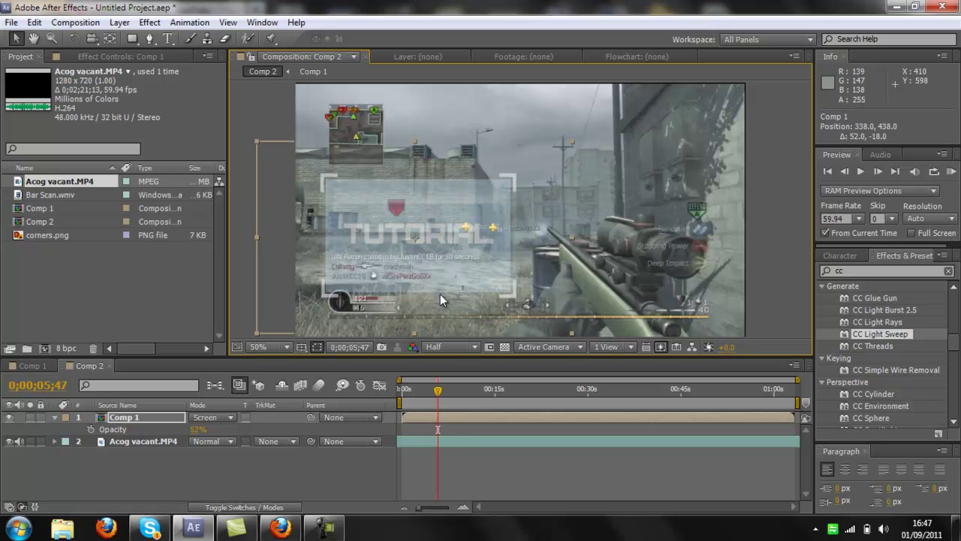
Check the nested layer's effect controls, reopen Comp 1, and close the Windows Help and Support window
left_click(84, 58)
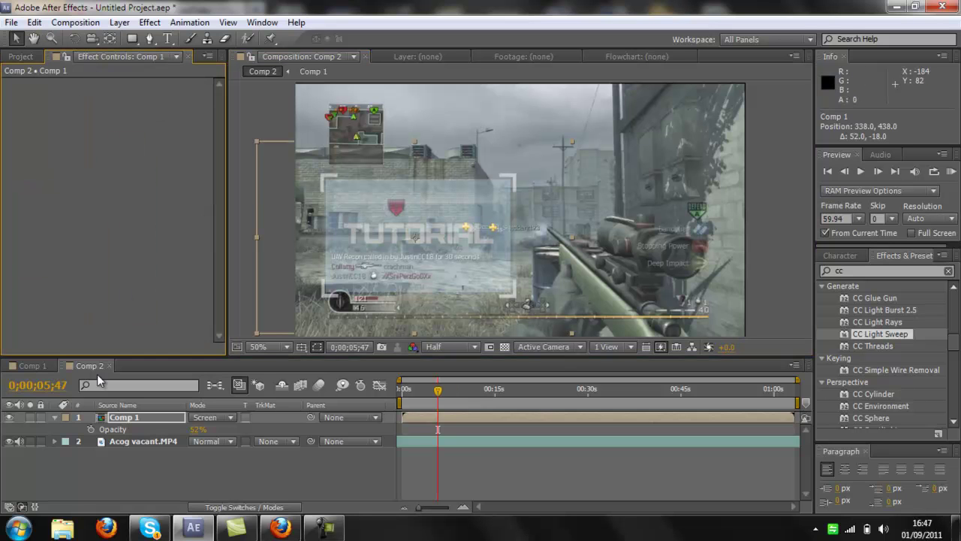
left_click(34, 368)
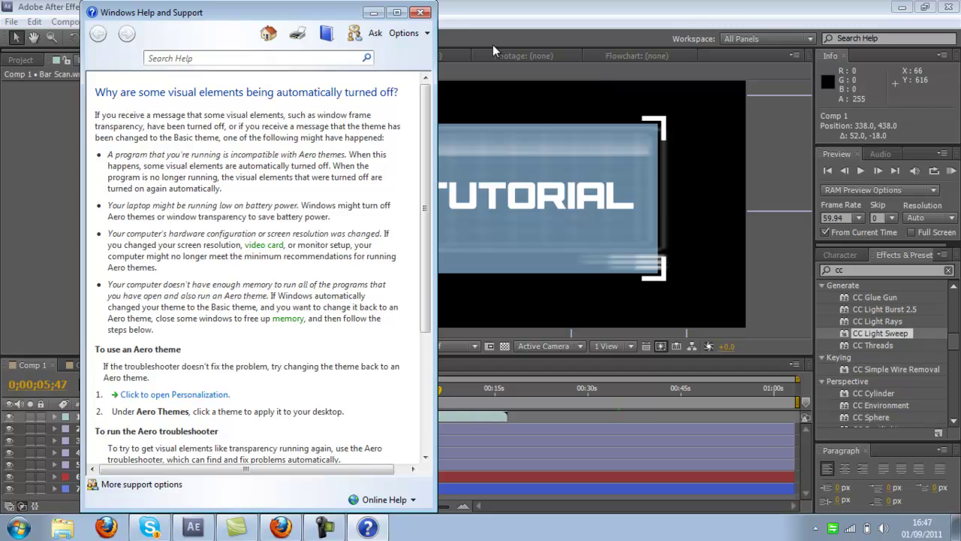
left_click(421, 12)
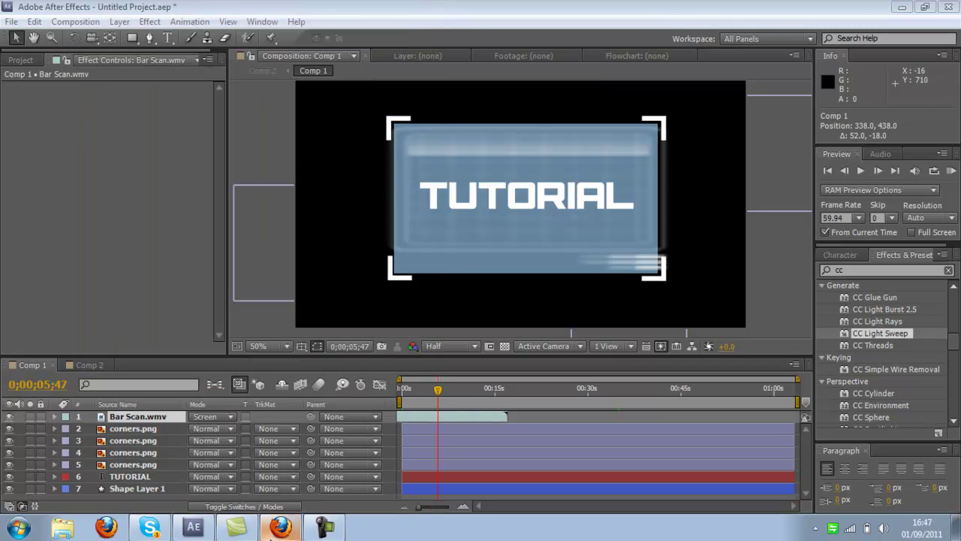